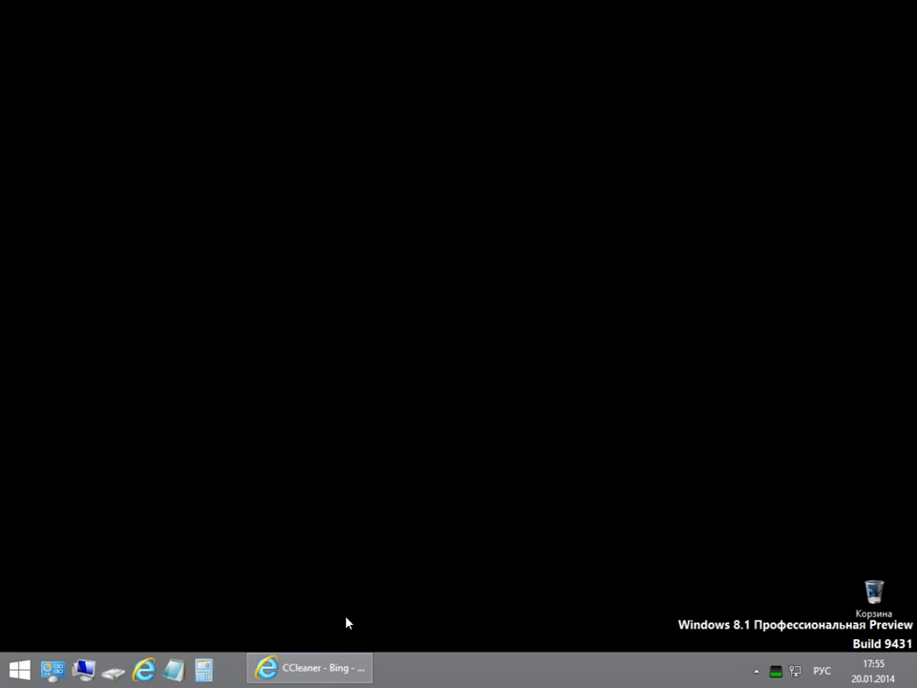
Step: Open the official CCleaner site from the Bing results and start the free version's latest download through FileHippo.com
click(321, 668)
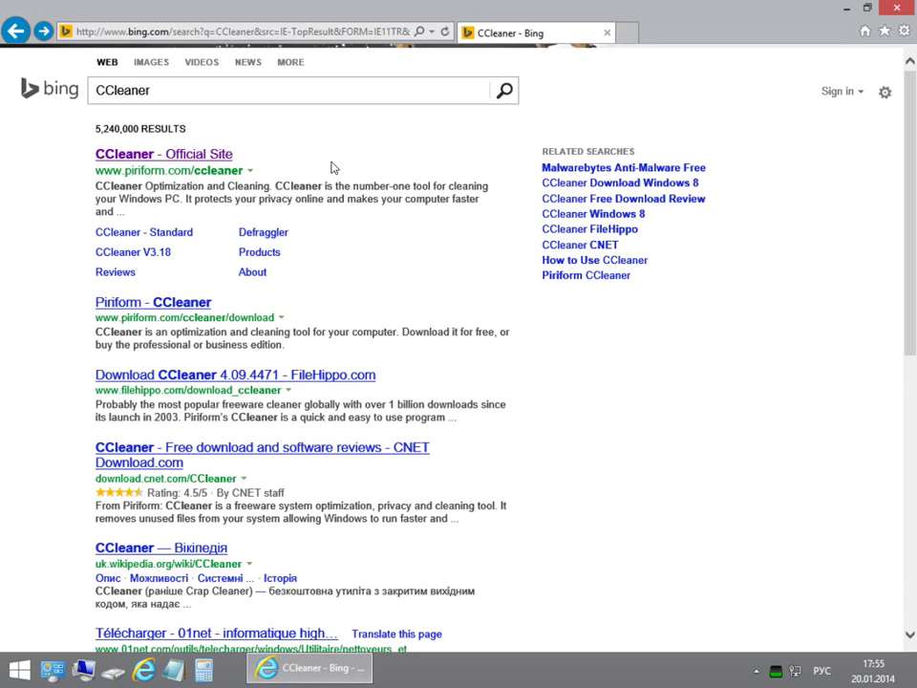
click(171, 155)
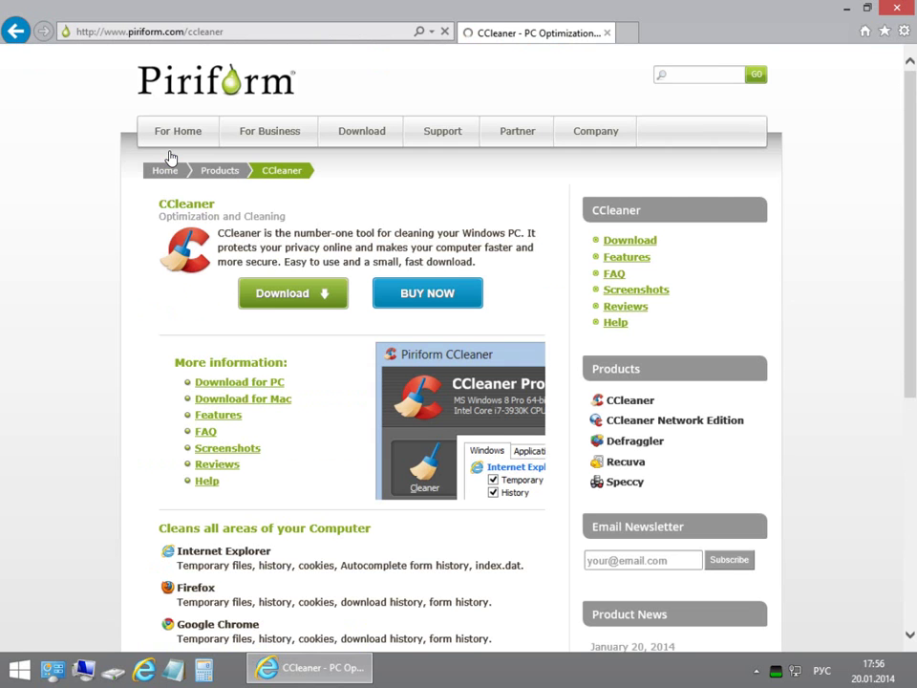
click(322, 297)
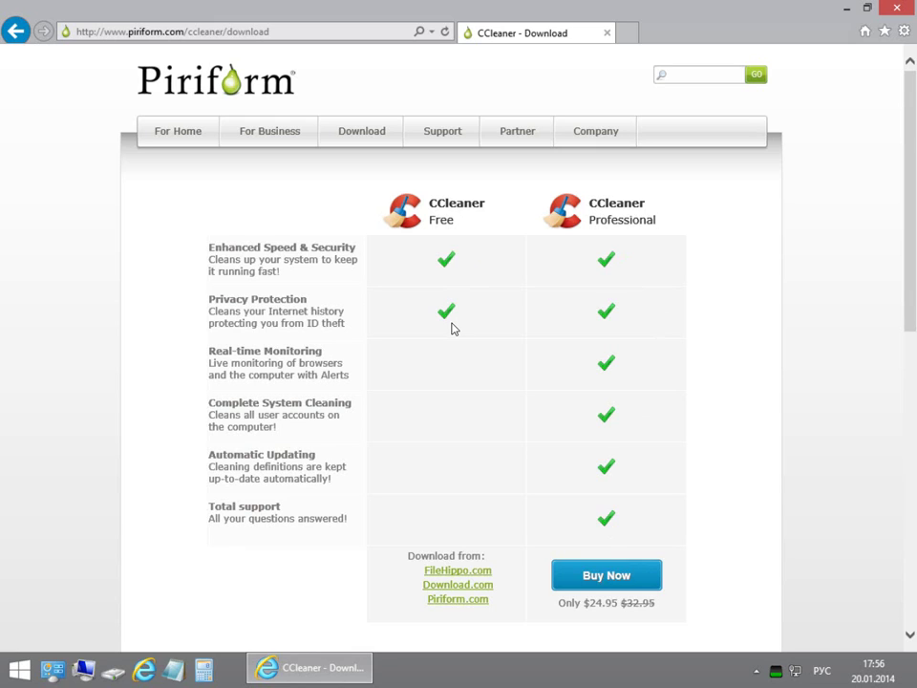
click(475, 573)
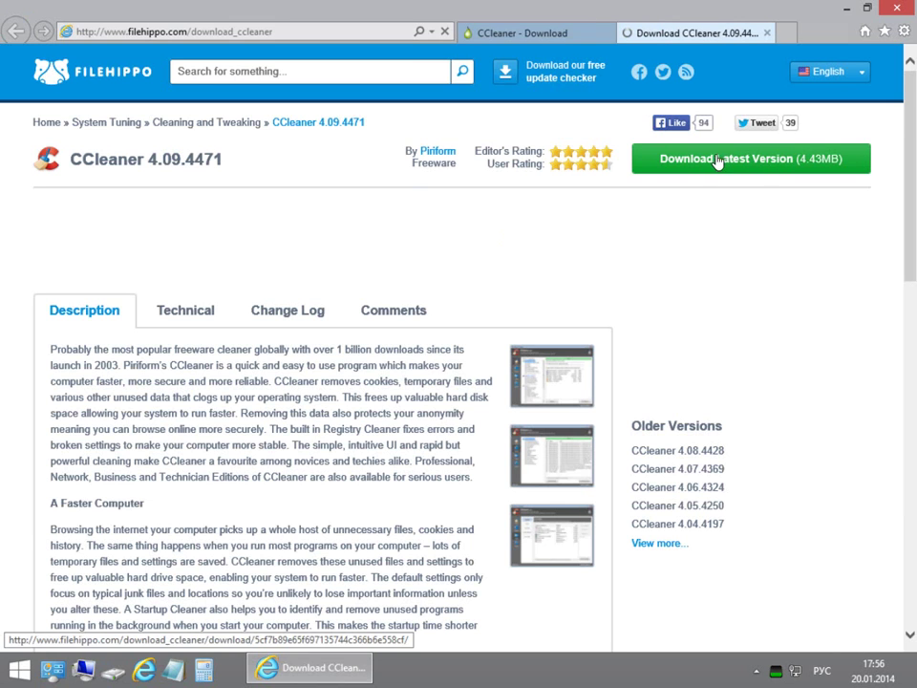
click(819, 160)
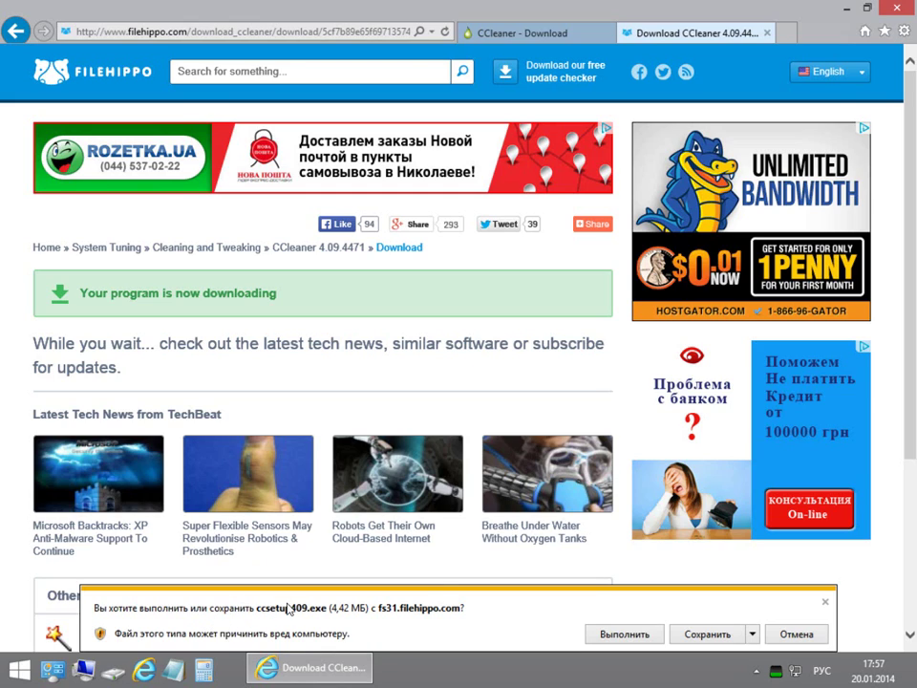
Step: Save the installer ccsetup409.exe to the desktop (Рабочий стол) and dismiss the download notification
click(752, 634)
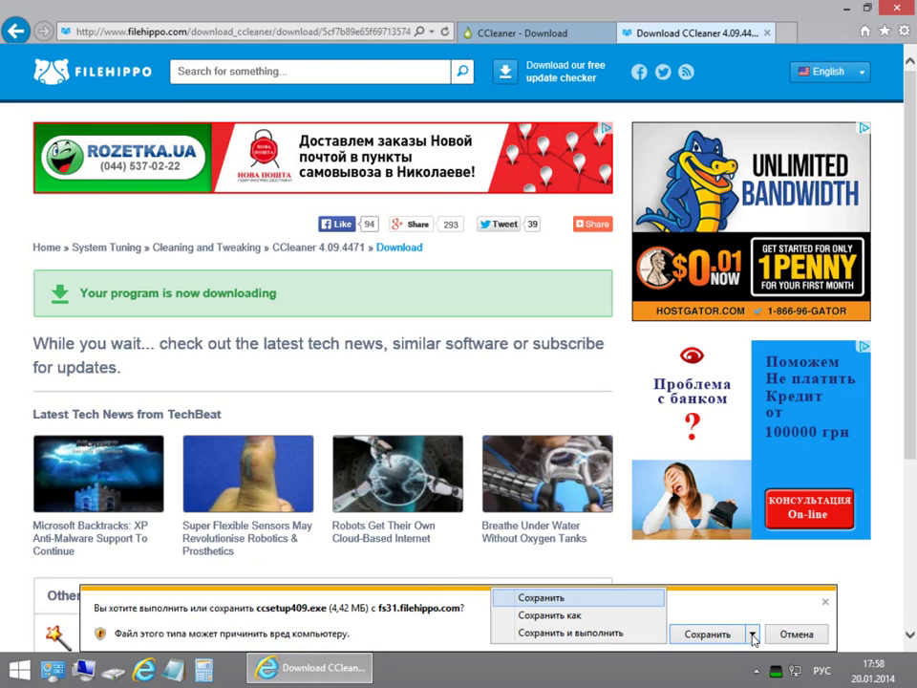
click(570, 616)
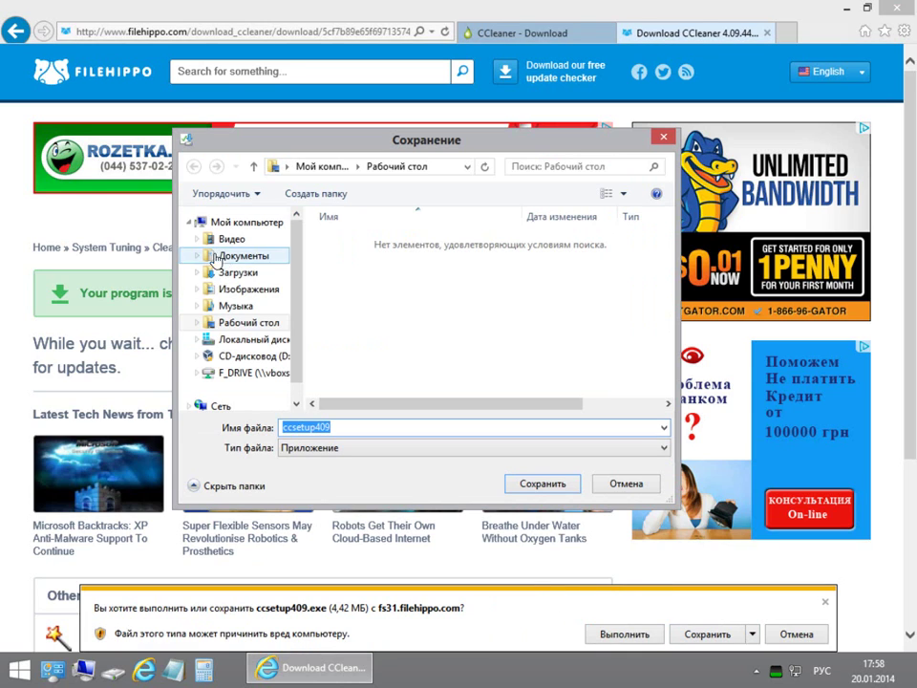
click(248, 324)
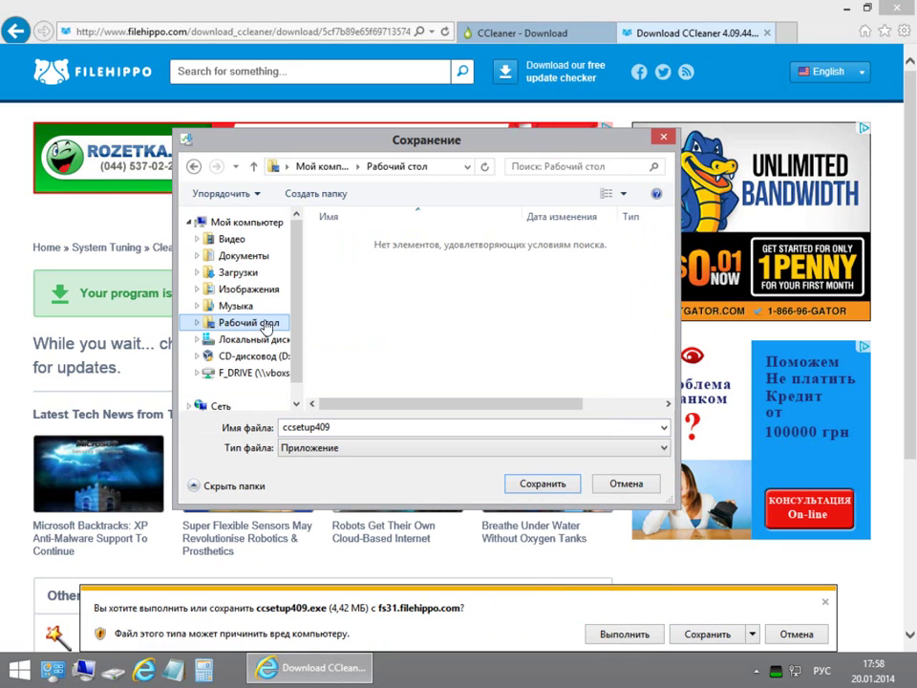
click(543, 484)
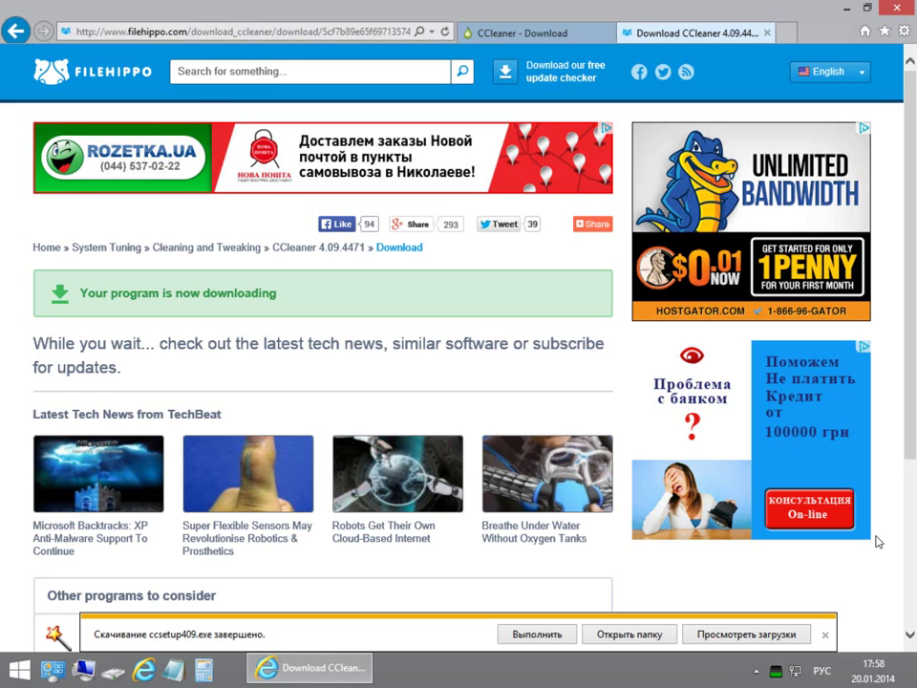
click(826, 636)
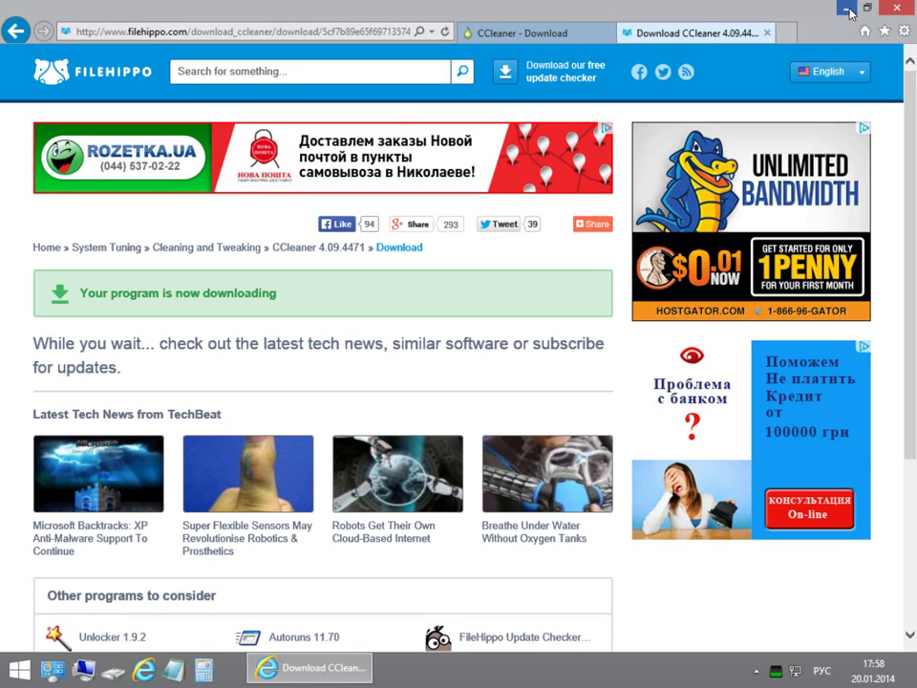
Step: Show the desktop, move the ccsetup409 installer away from the corner and launch it
key(super+d)
drag(36, 37, 334, 84)
double_click(335, 100)
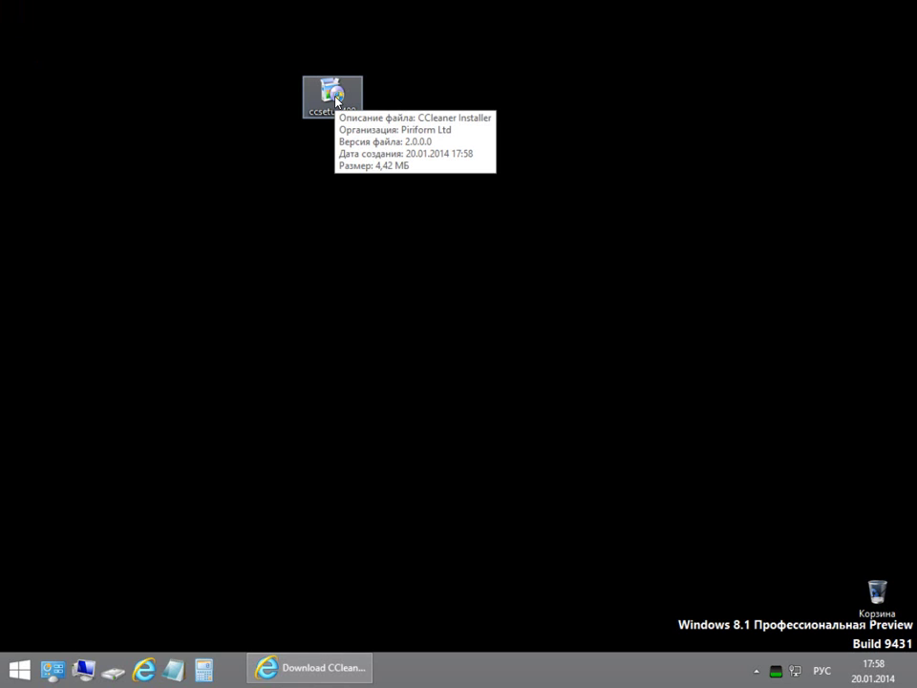
click(337, 101)
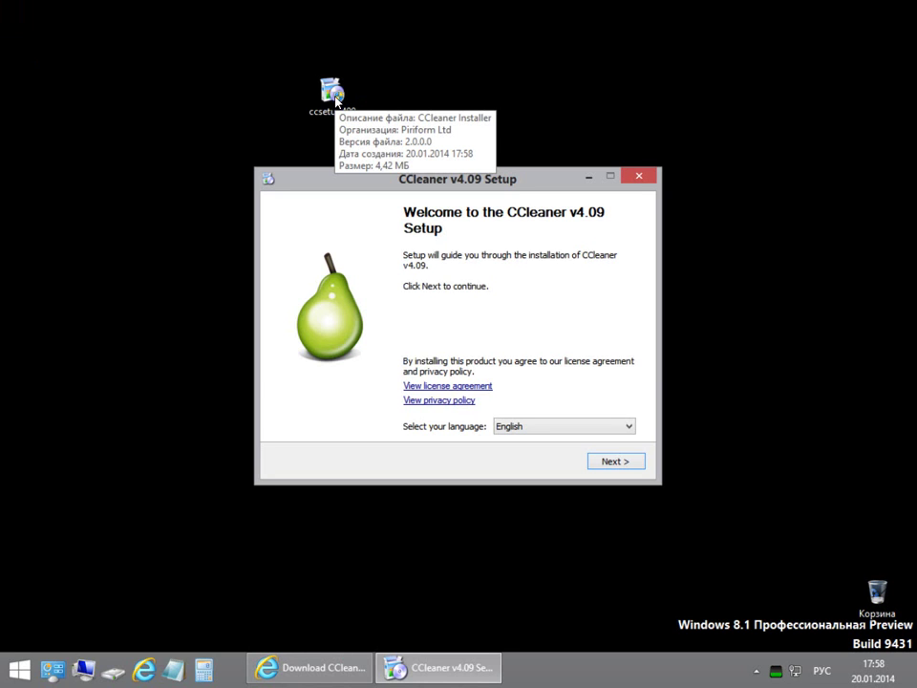
Step: Set the CCleaner installer's language to Русский
click(570, 429)
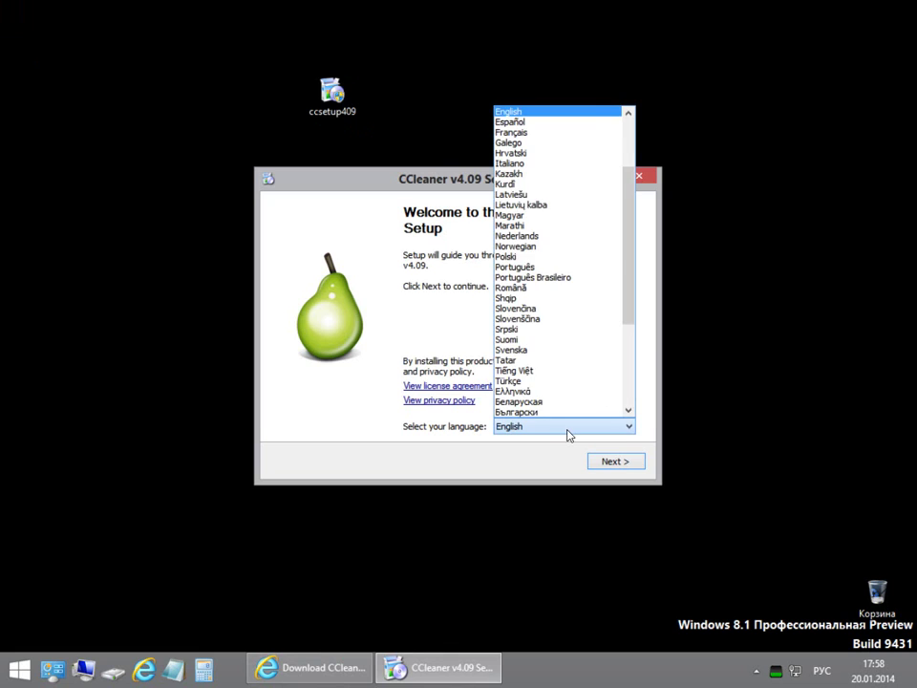
drag(628, 240, 631, 258)
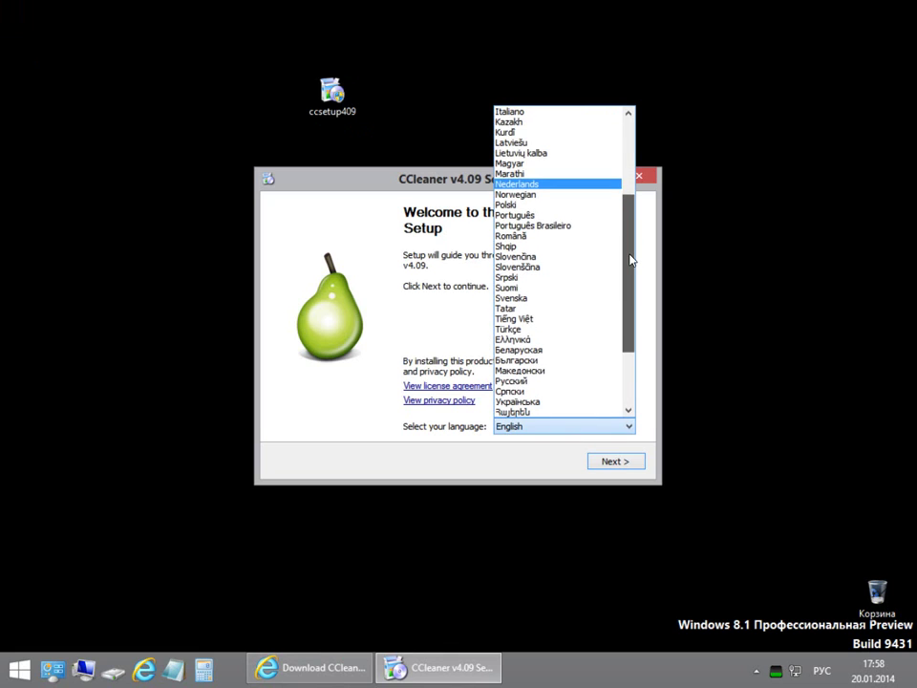
click(527, 380)
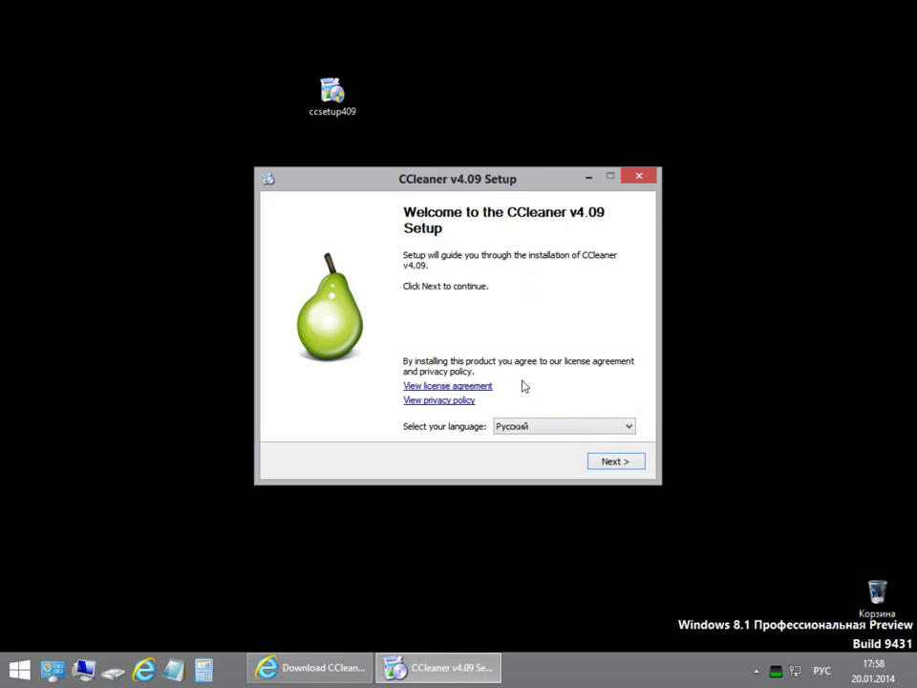
click(614, 462)
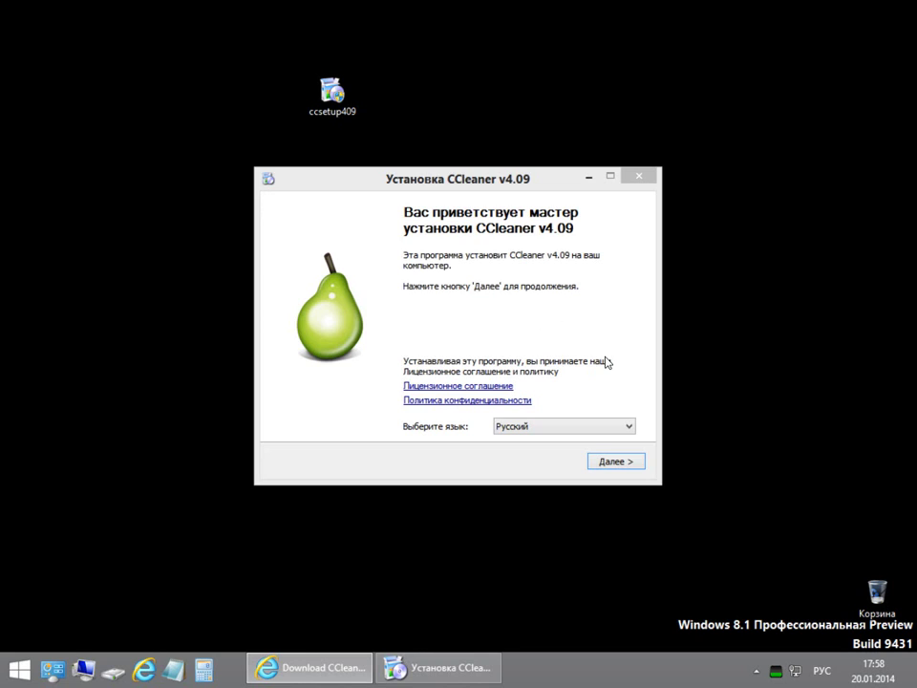
Step: Disable the desktop shortcut option, decline Google Chrome as default browser, and start the CCleaner installation
click(626, 463)
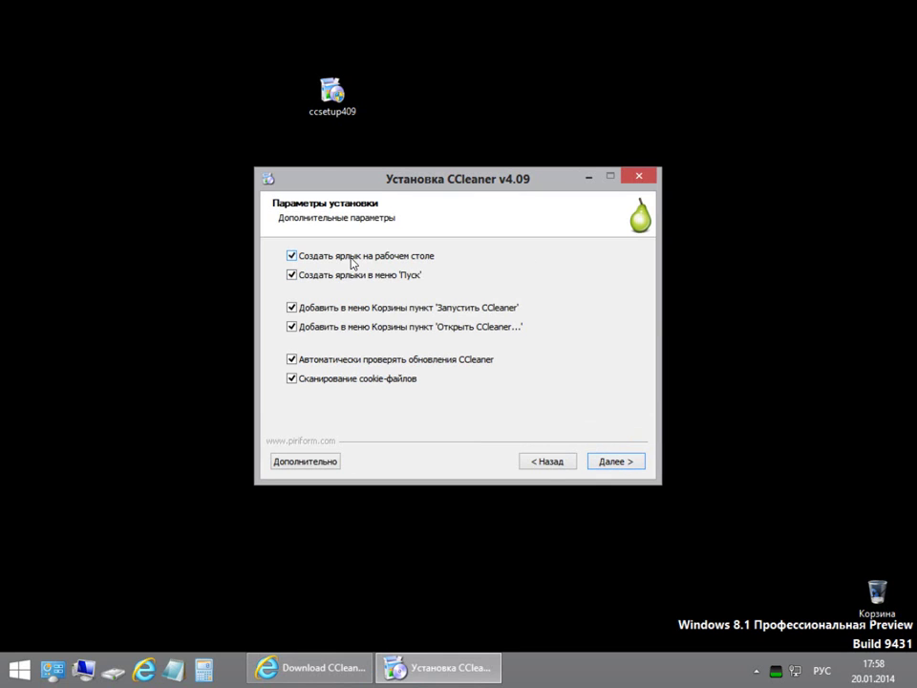
click(351, 258)
click(618, 468)
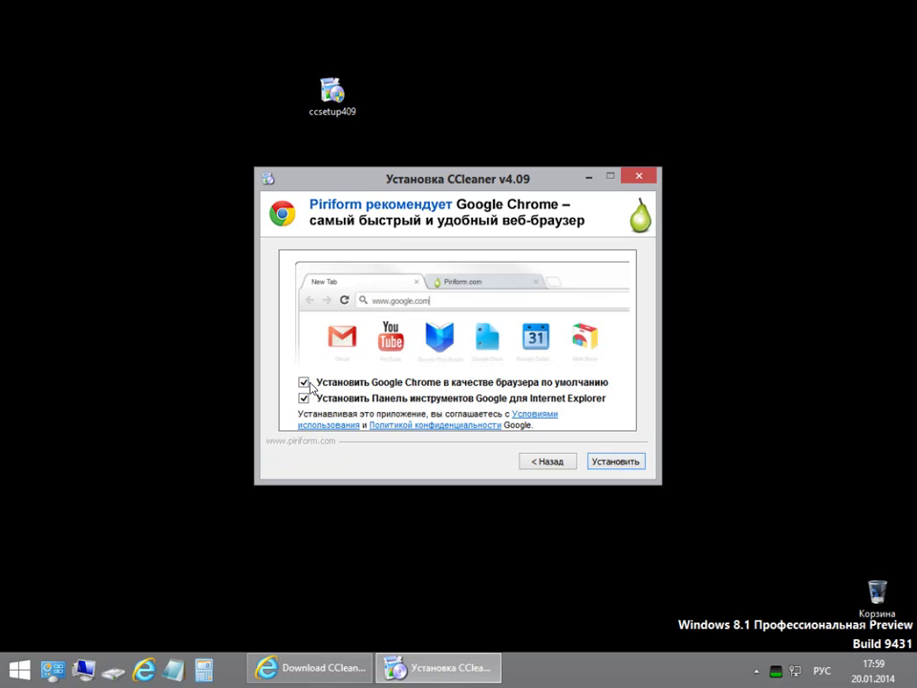
click(305, 384)
click(618, 462)
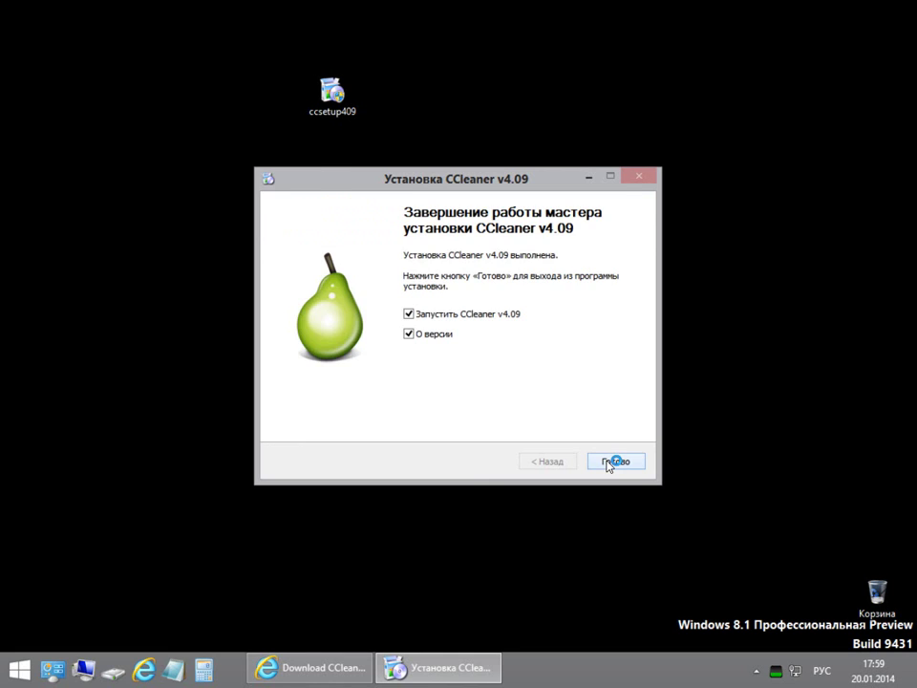
Step: Finish the setup without the version notes (О версии), launching CCleaner v4.09, and maximize its window
click(409, 334)
click(624, 465)
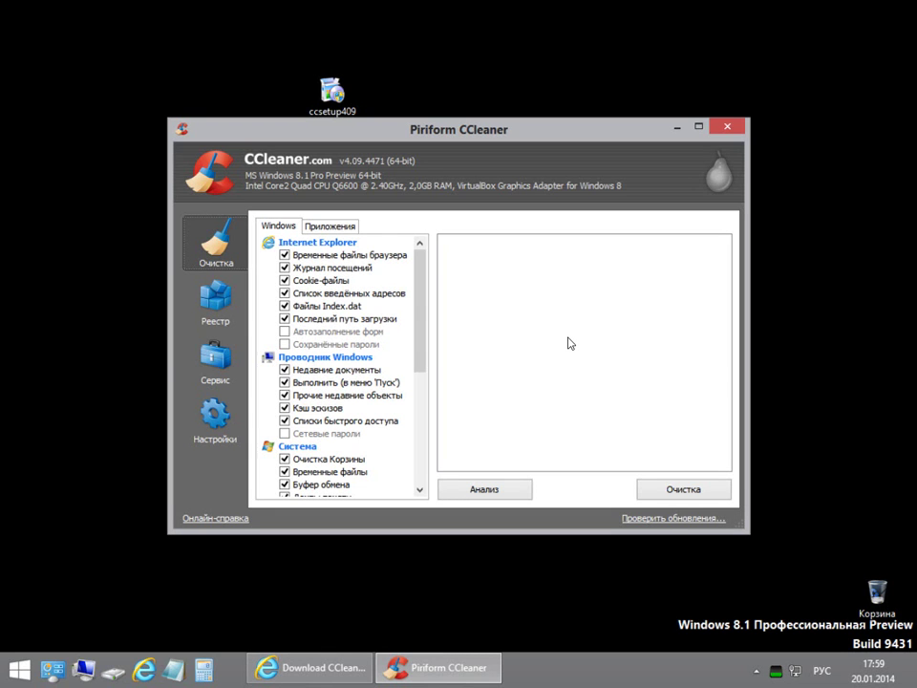
click(698, 126)
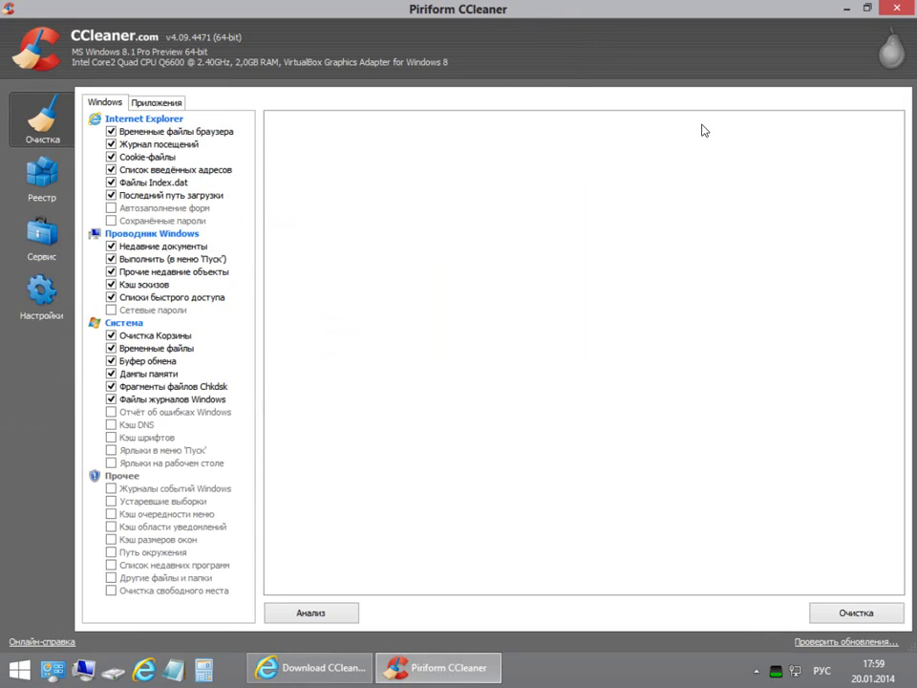
Step: In CCleaner's general settings, enable cleaning at computer startup (Выполнять очистку при запуске компьютера)
click(43, 300)
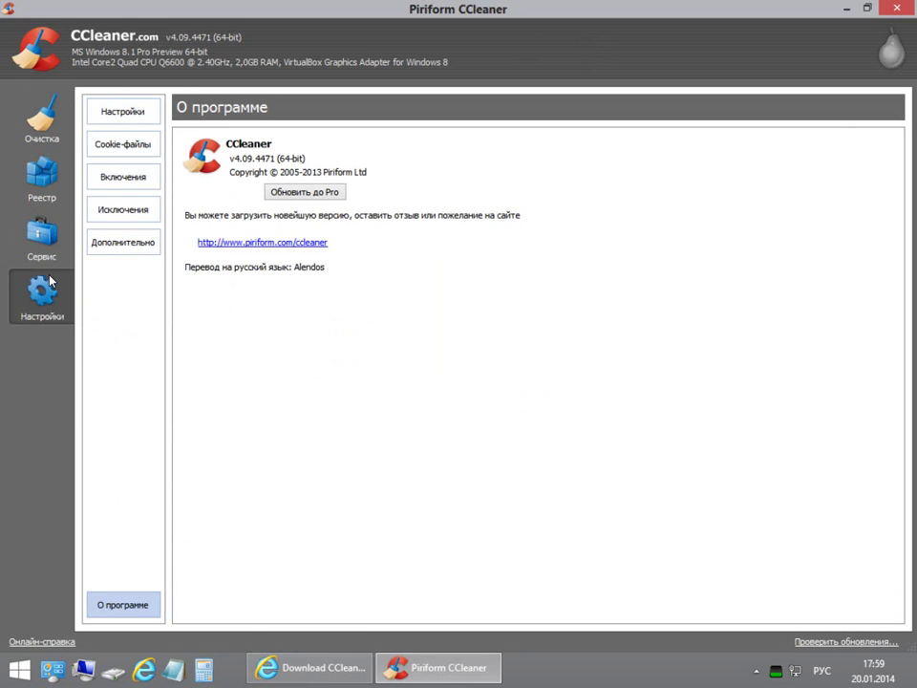
click(124, 113)
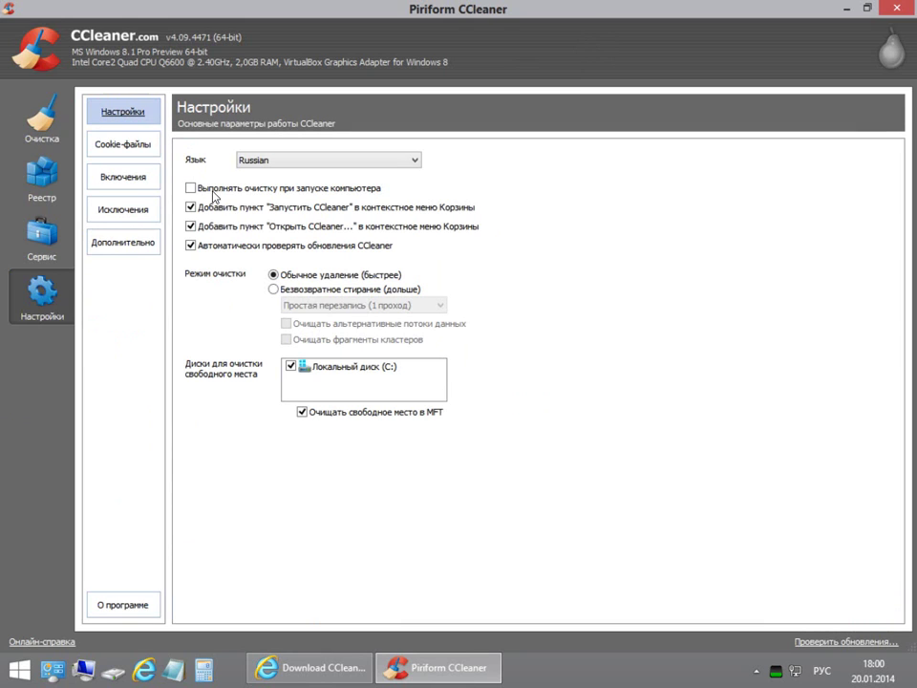
click(274, 189)
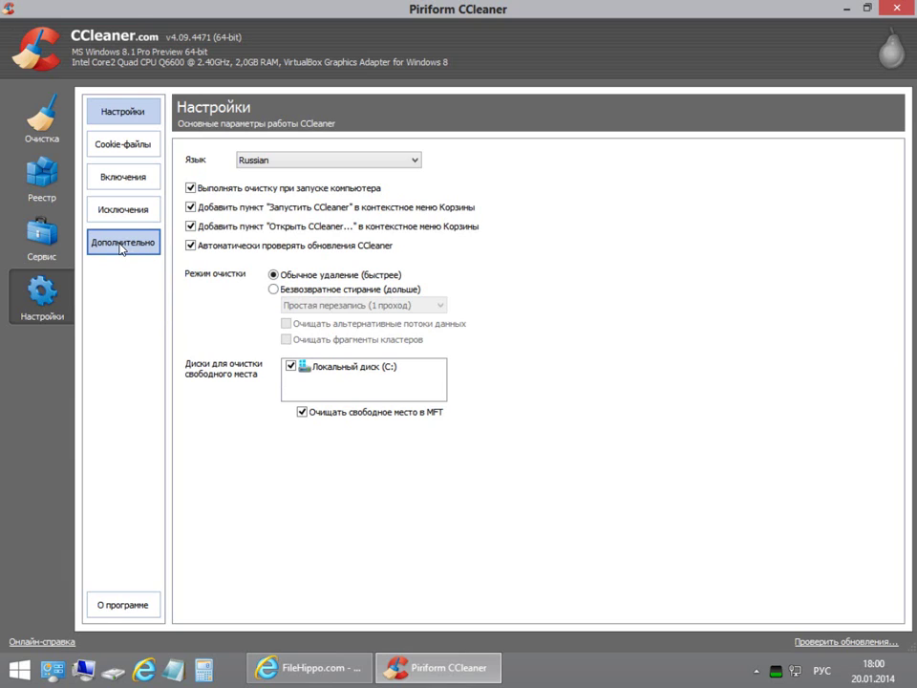
Step: In the advanced settings, turn off deleting only Temp files older than 24 hours, and return to the general settings
click(116, 246)
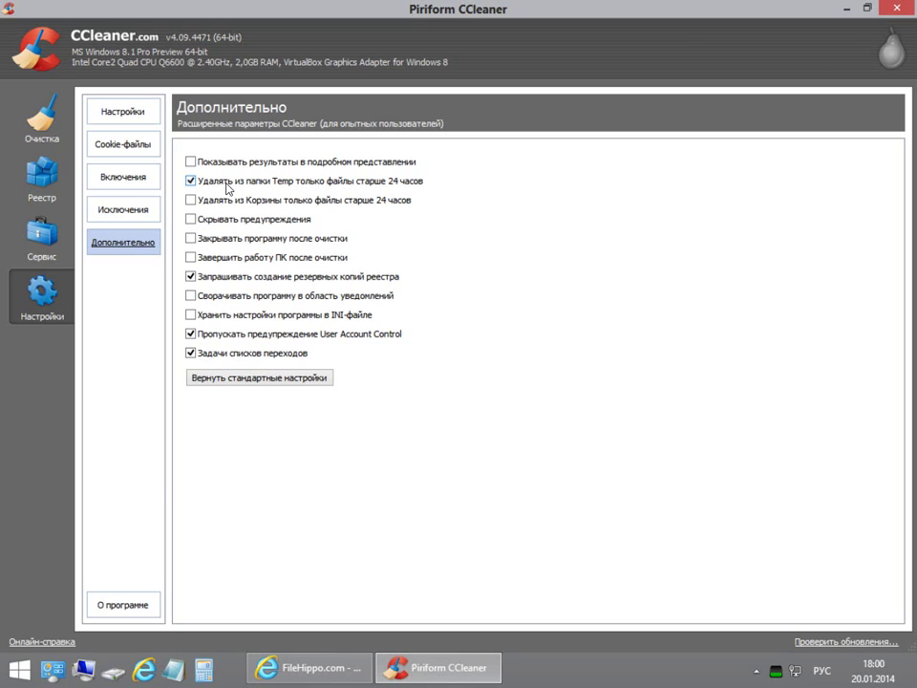
click(260, 185)
click(127, 113)
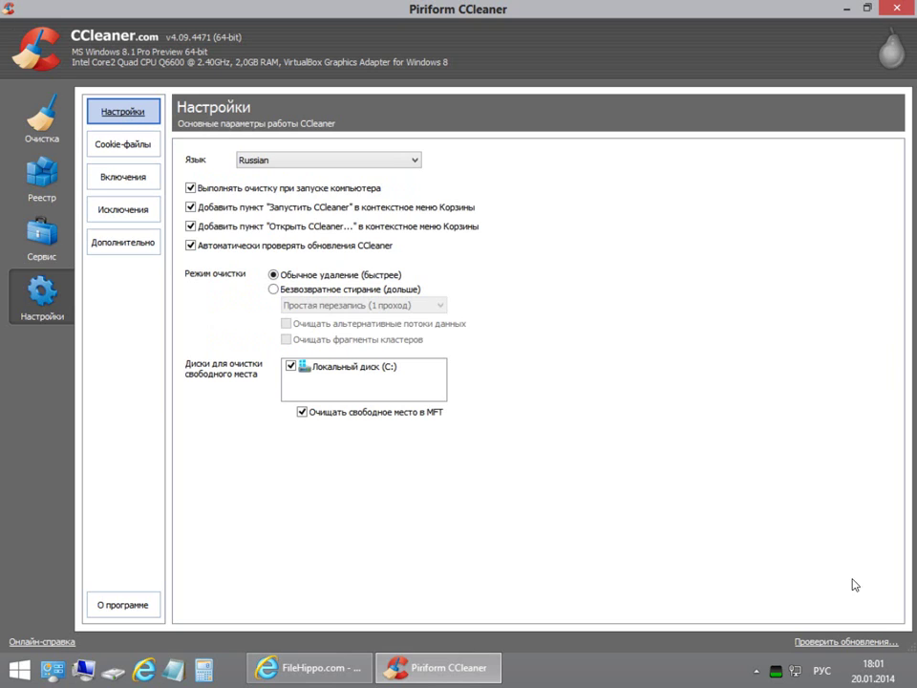
Step: Close CCleaner and reopen it through the Recycle Bin's "Открыть CCleaner..." command
click(895, 9)
click(345, 323)
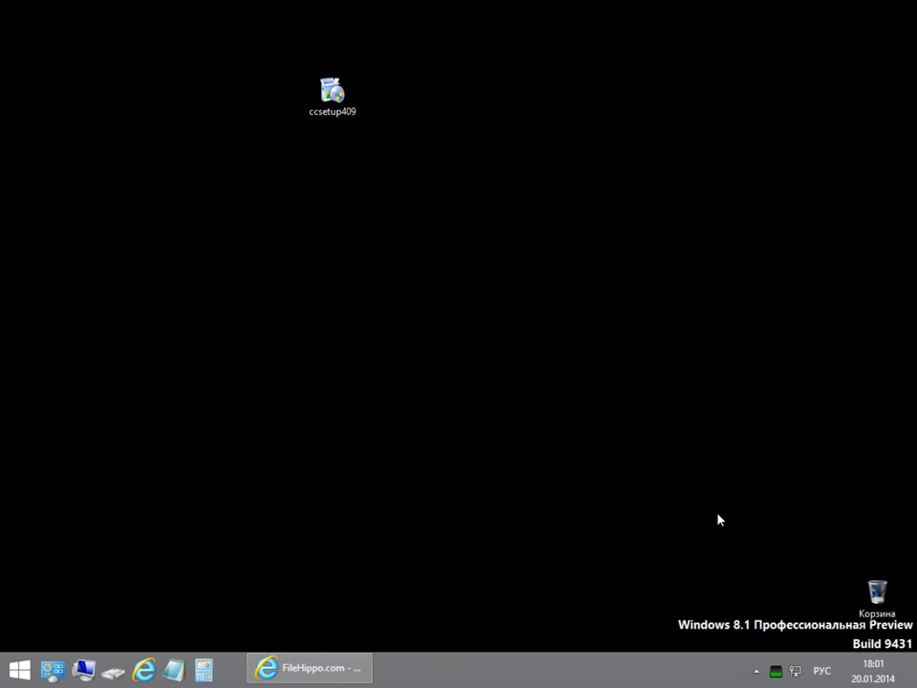
right_click(876, 593)
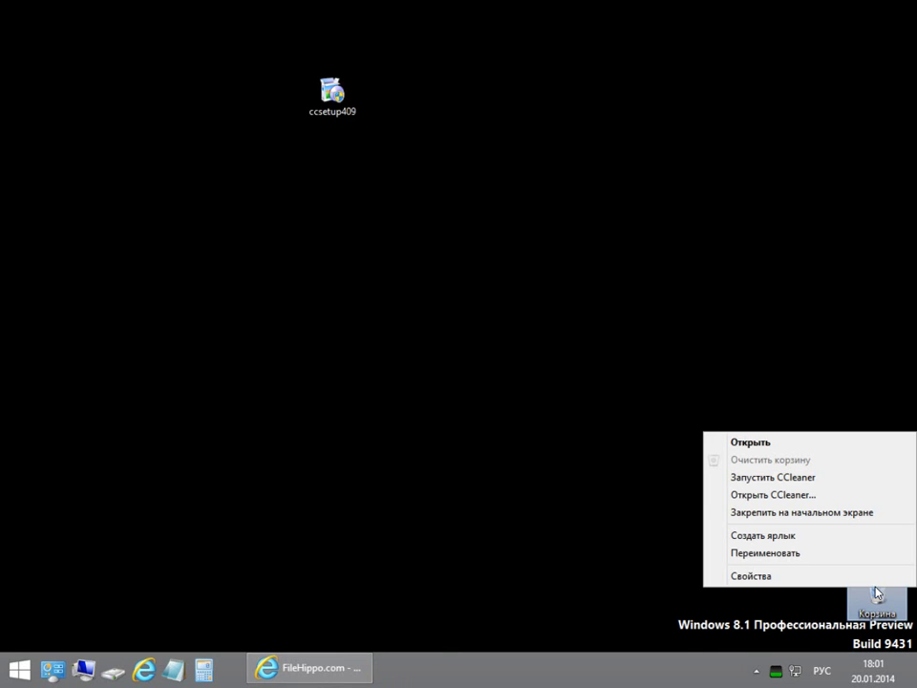
click(765, 497)
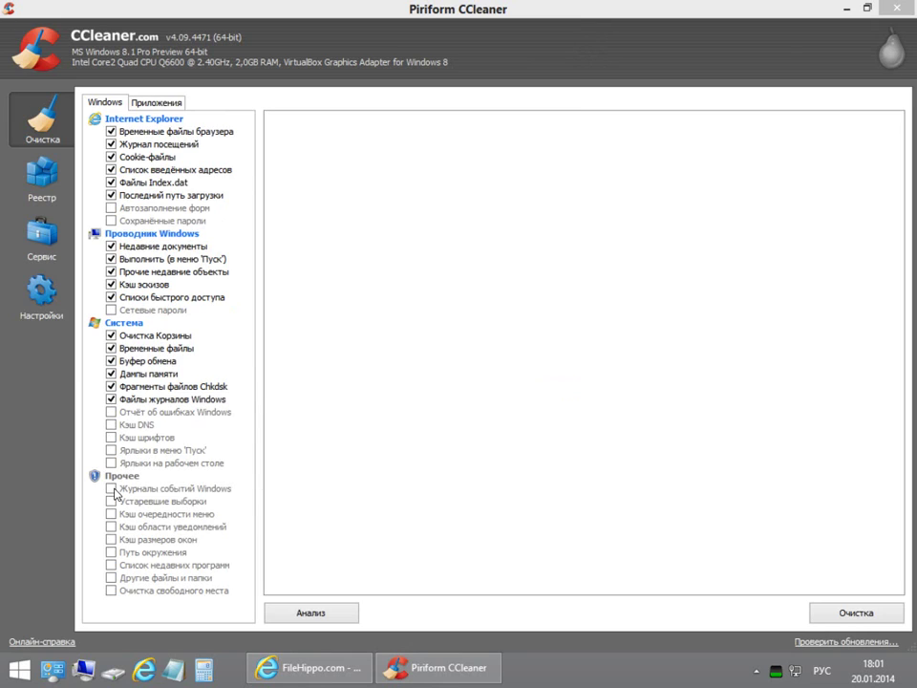
Step: Review the cleaning options for applications and Windows, and run the analysis of files to clean
click(162, 106)
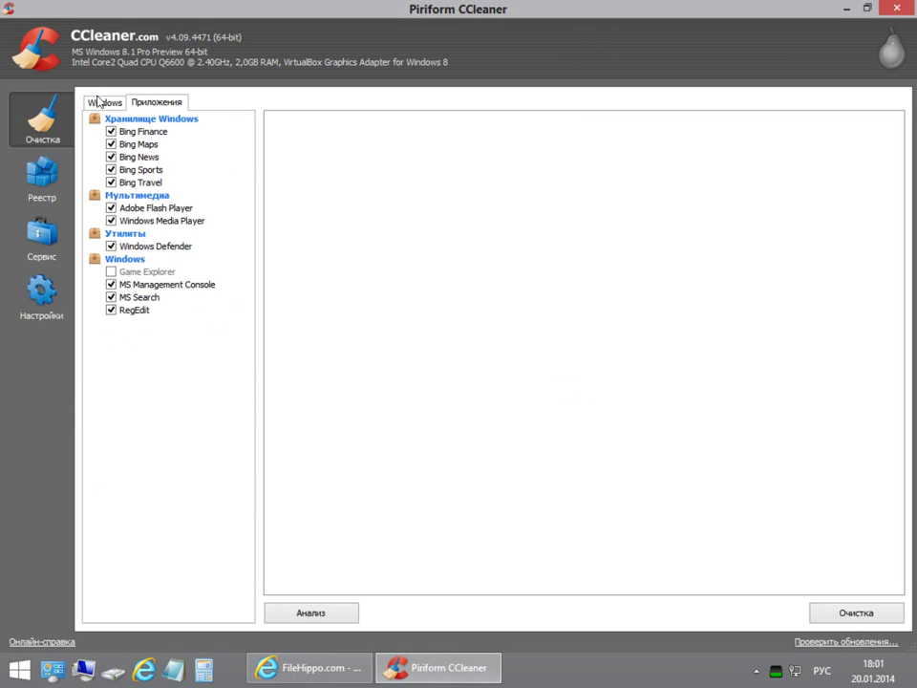
click(101, 103)
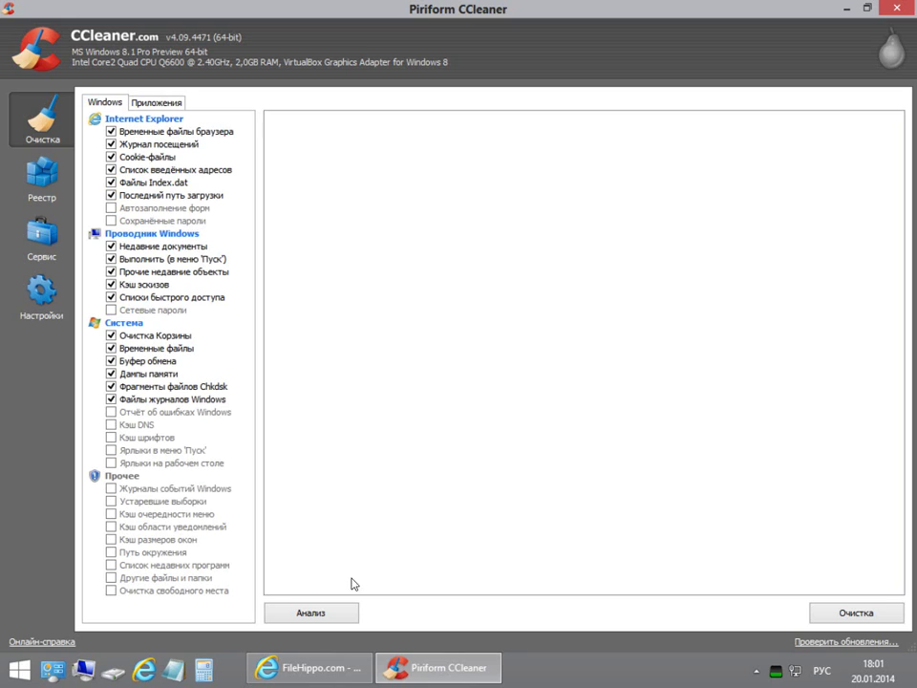
click(311, 613)
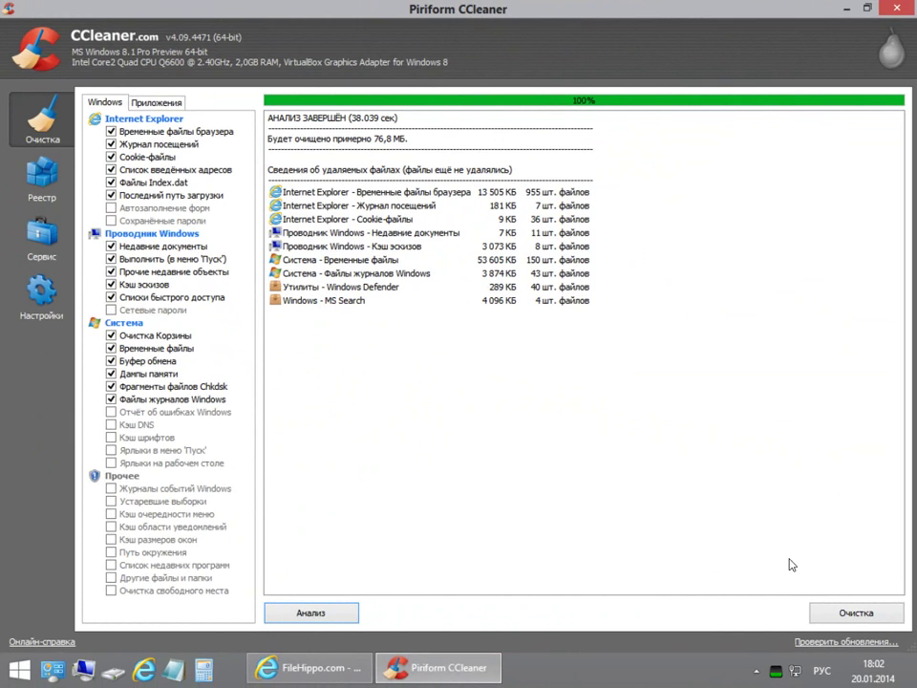
Step: Run the cleanup of the analyzed files, suppressing the deletion warning for future runs
click(849, 611)
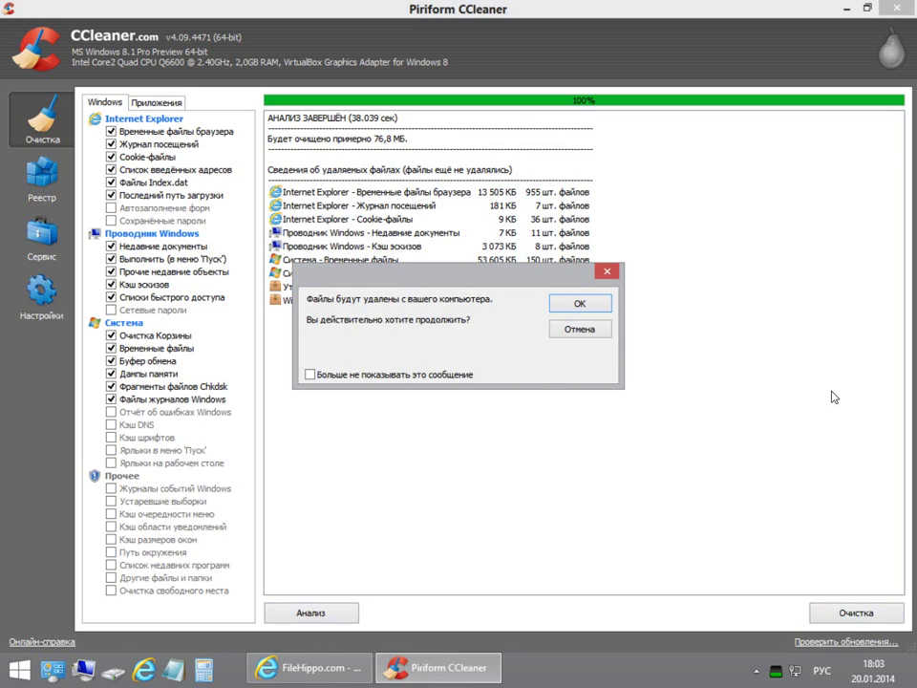
click(341, 376)
click(581, 306)
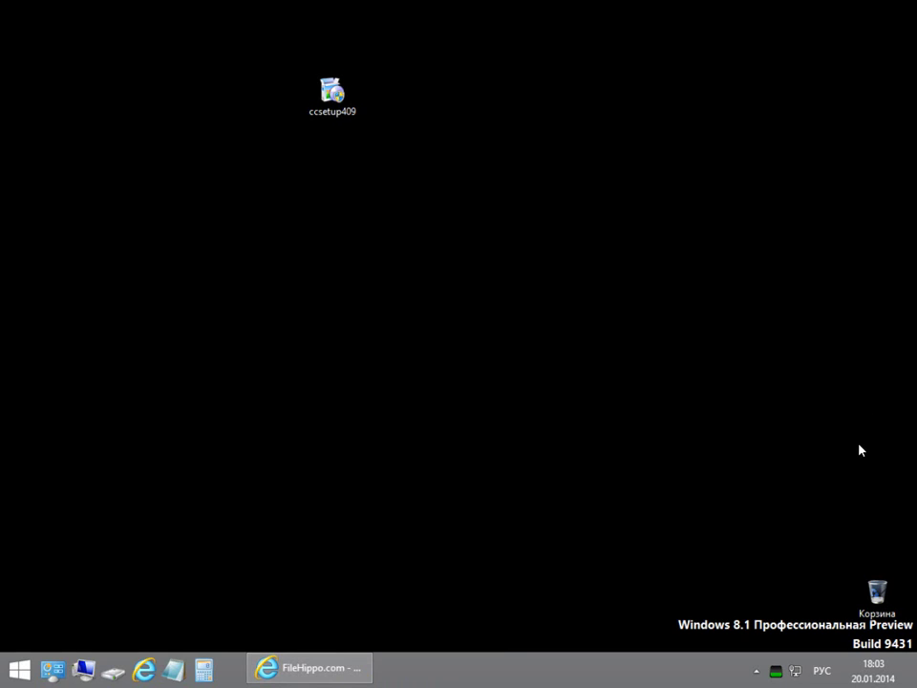
Step: Open CCleaner again through the Recycle Bin's "Открыть CCleaner..." command
right_click(880, 595)
click(794, 497)
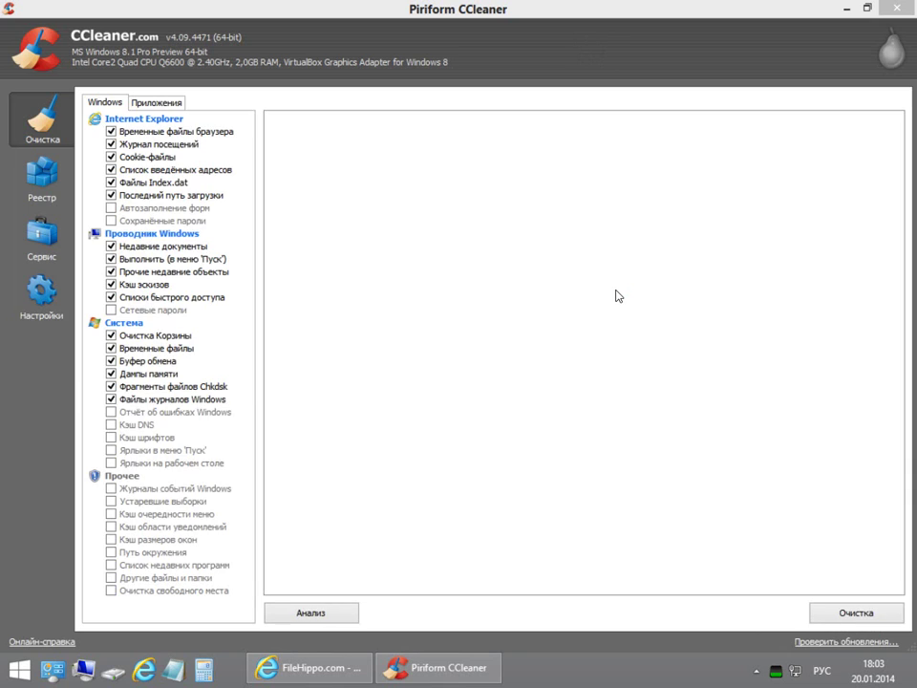
Step: Scan the registry for problems with all integrity categories enabled and review the listed entries
click(33, 172)
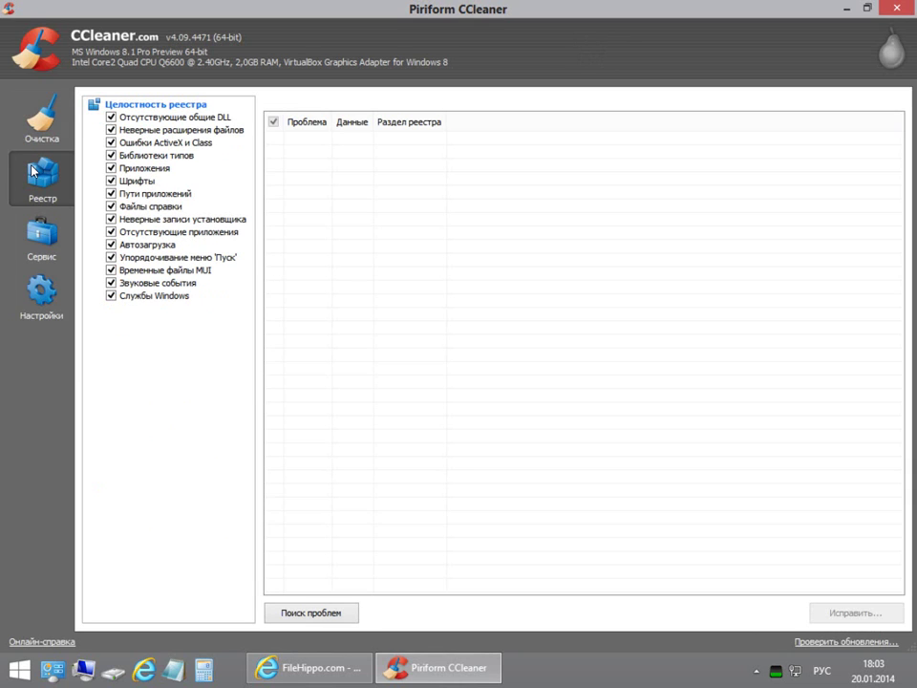
click(305, 613)
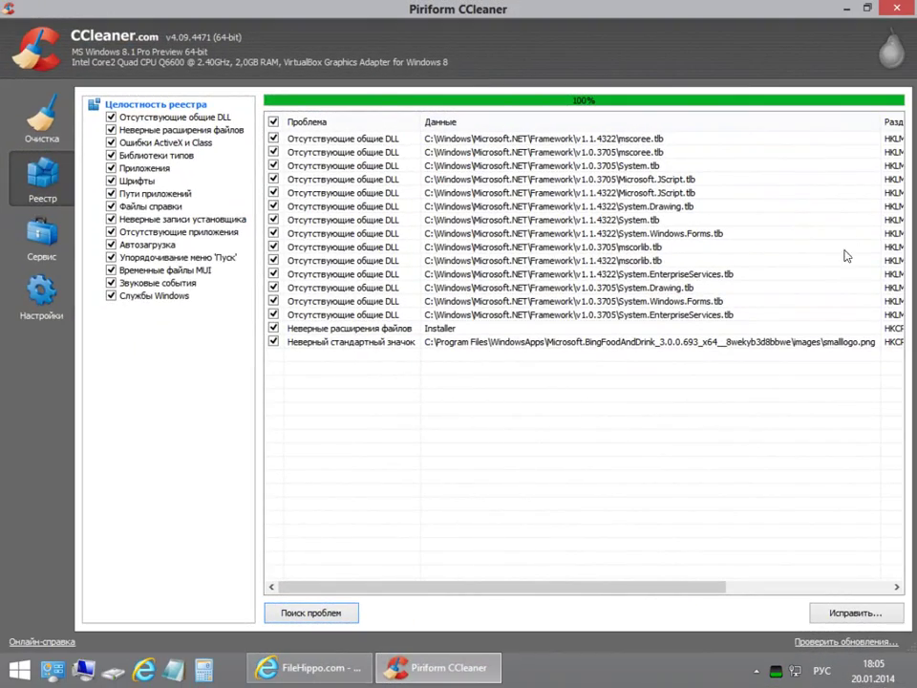
drag(661, 587, 632, 585)
Step: Fix all selected registry problems at once and close the fix dialog
click(871, 609)
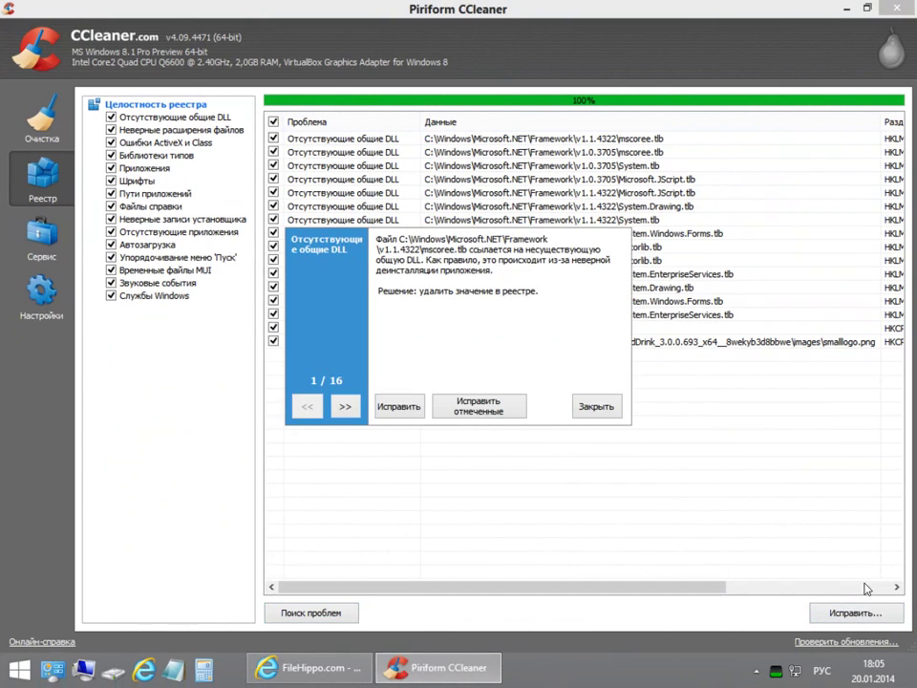
click(494, 411)
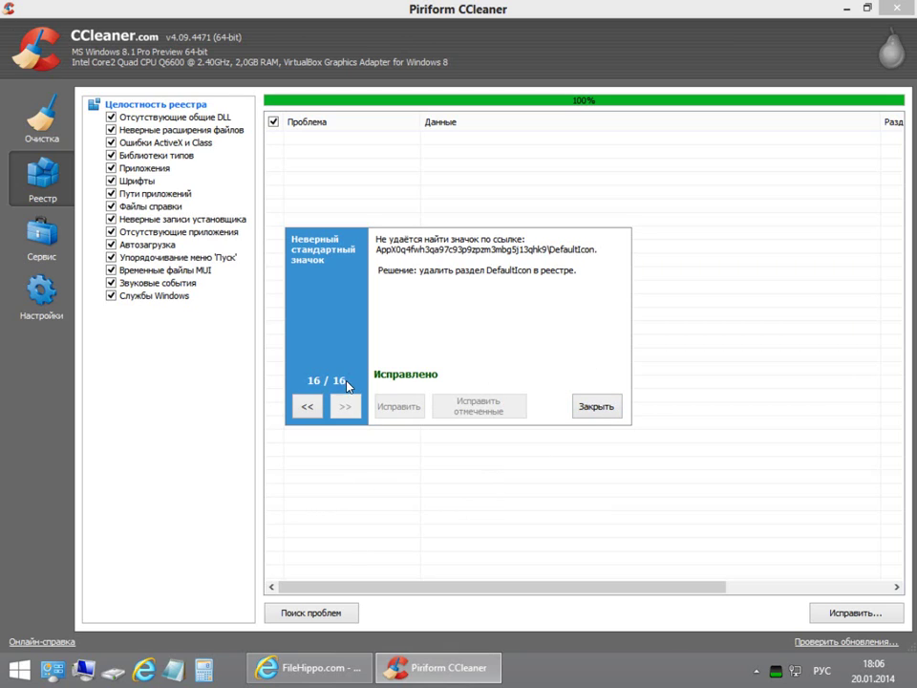
click(596, 407)
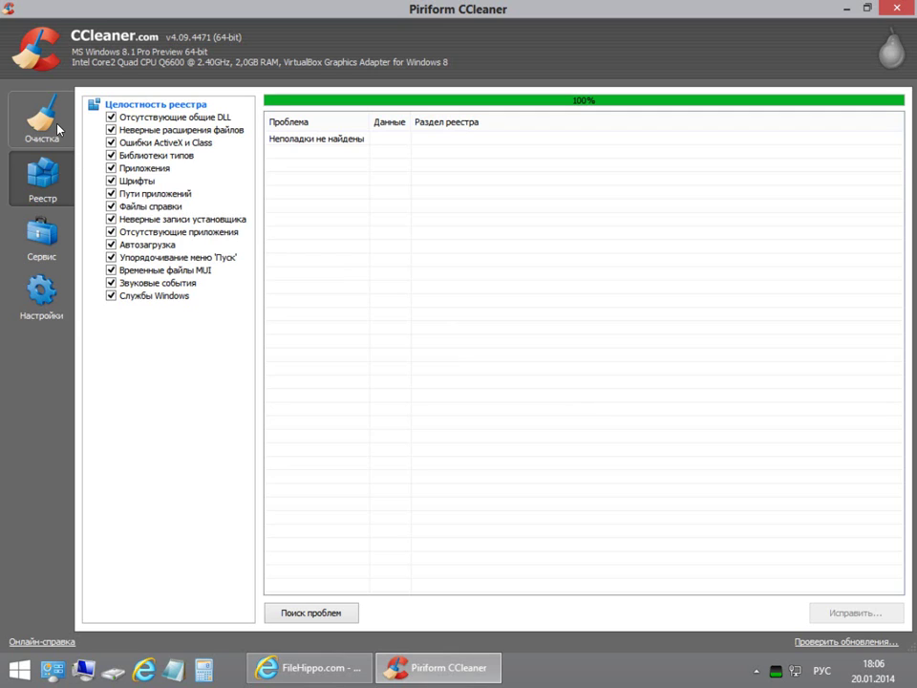
Step: Open the program removal tool in the service section and select StartIsBack+ among the installed programs
click(42, 93)
click(43, 171)
click(41, 237)
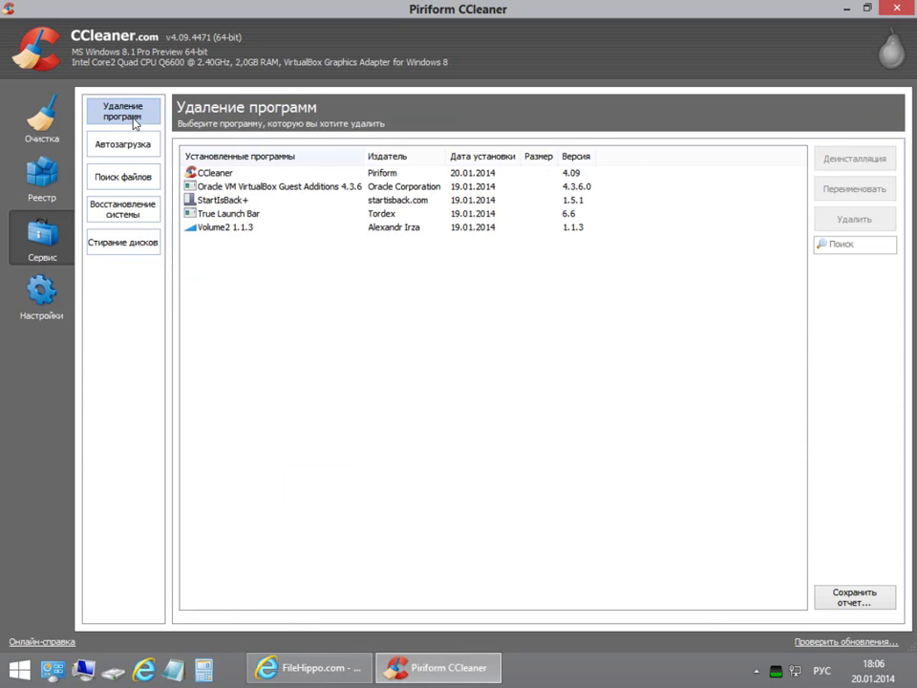
click(225, 202)
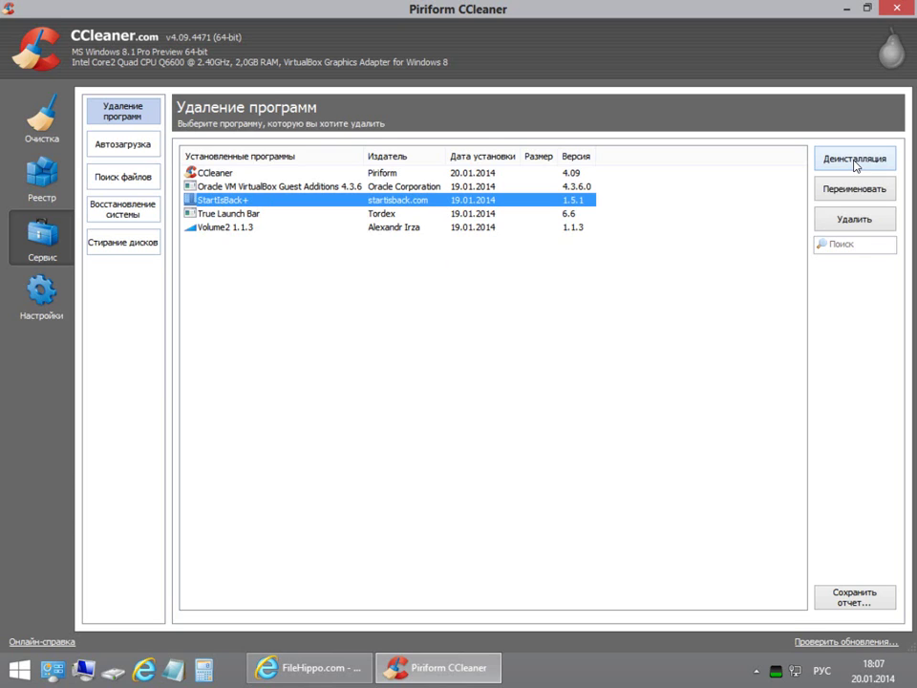
Step: Disable the HKLM:Run entry for Volume2 in the list of programs that start with Windows
click(121, 146)
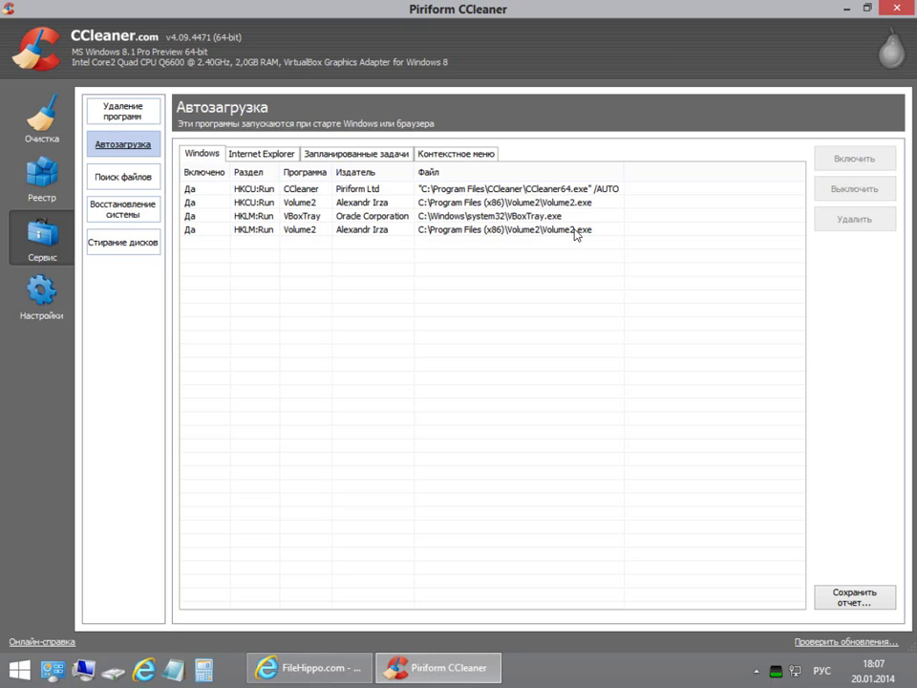
click(469, 231)
click(469, 231)
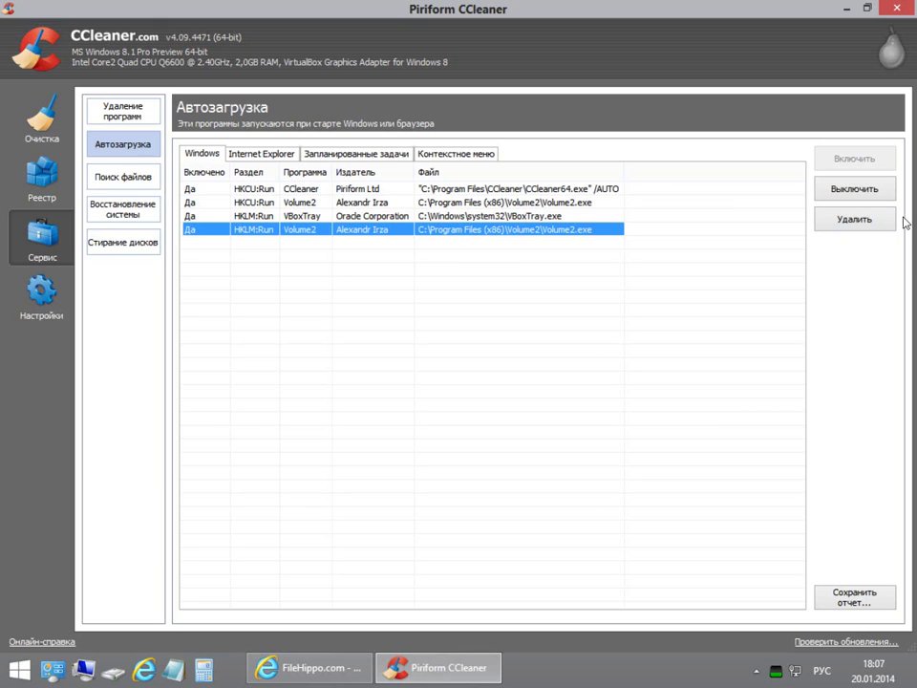
click(843, 189)
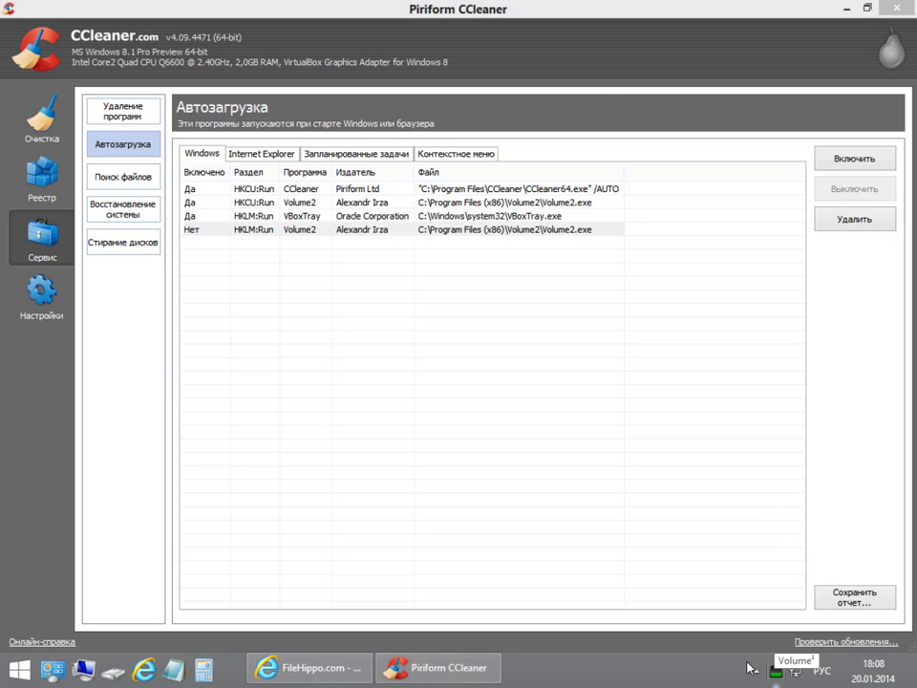
Step: Test the Volume2 control by changing the volume level over the taskbar, and compare the two Volume2 startup entries
scroll(722, 666, up, 3)
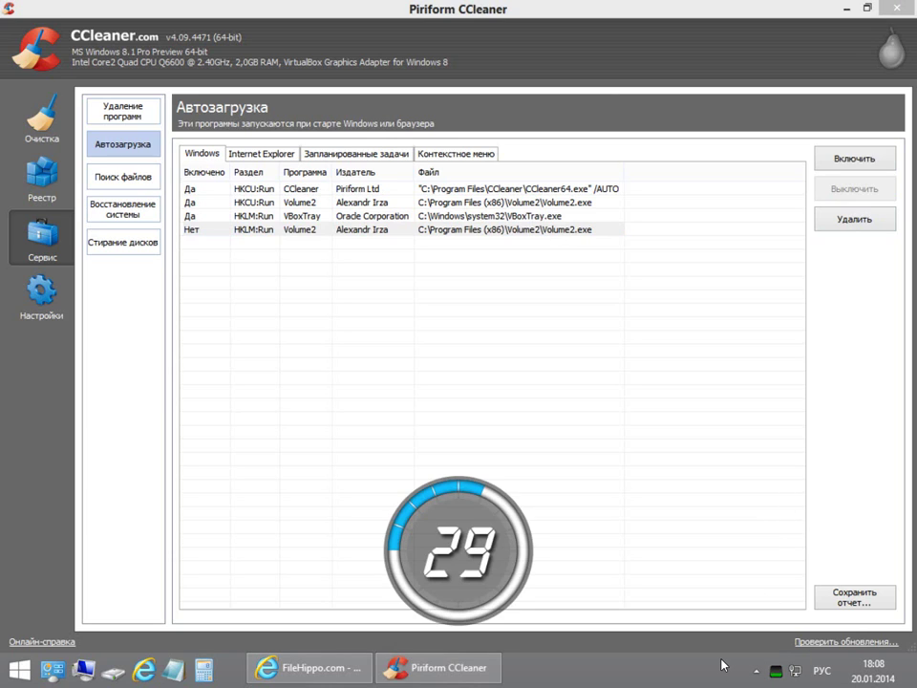
scroll(721, 666, down, 1)
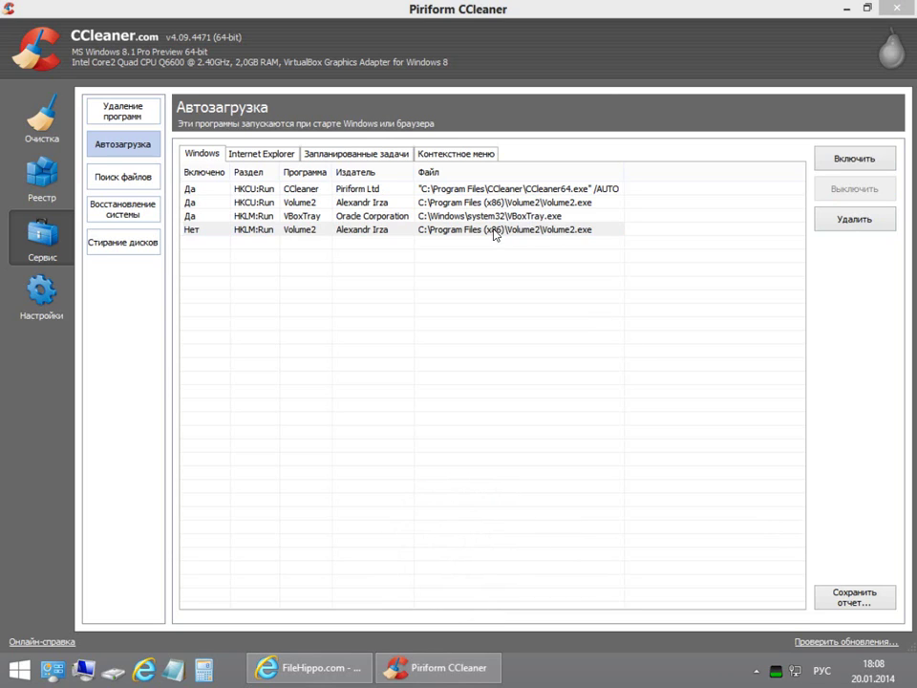
click(549, 203)
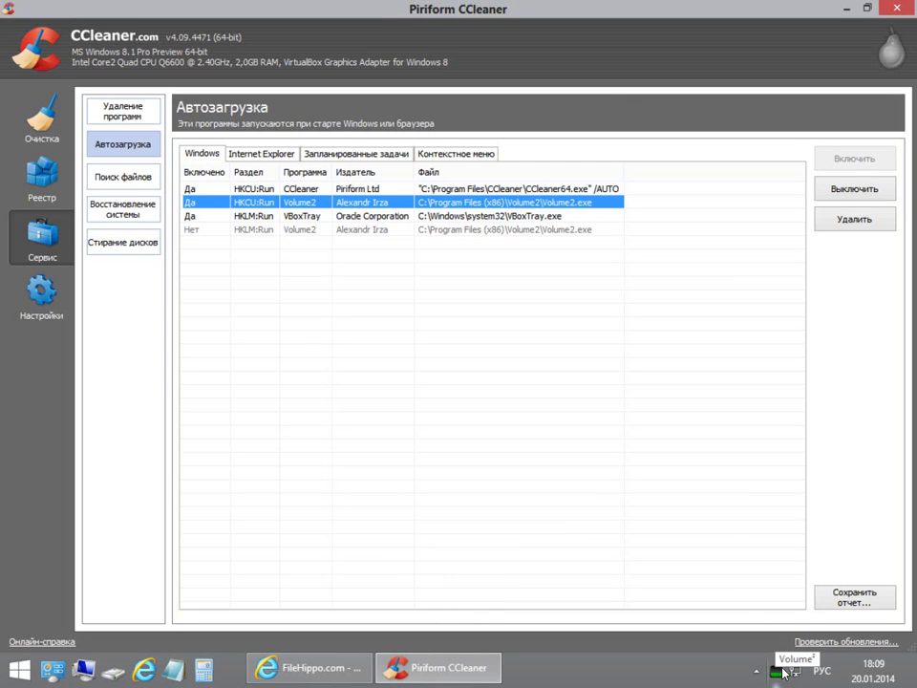
click(540, 231)
click(593, 669)
scroll(593, 669, down, 1)
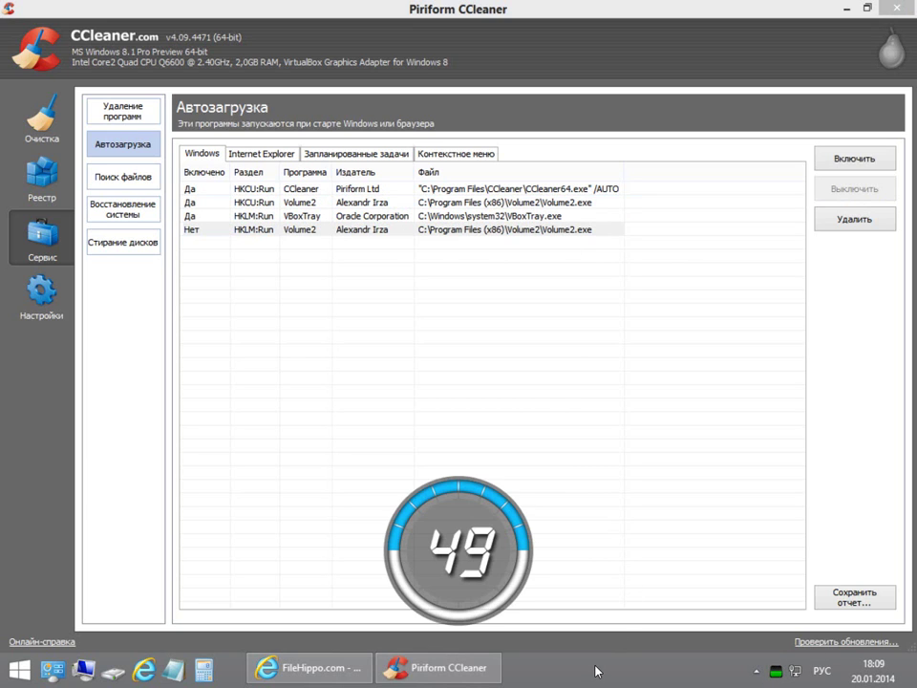
scroll(595, 670, down, 10)
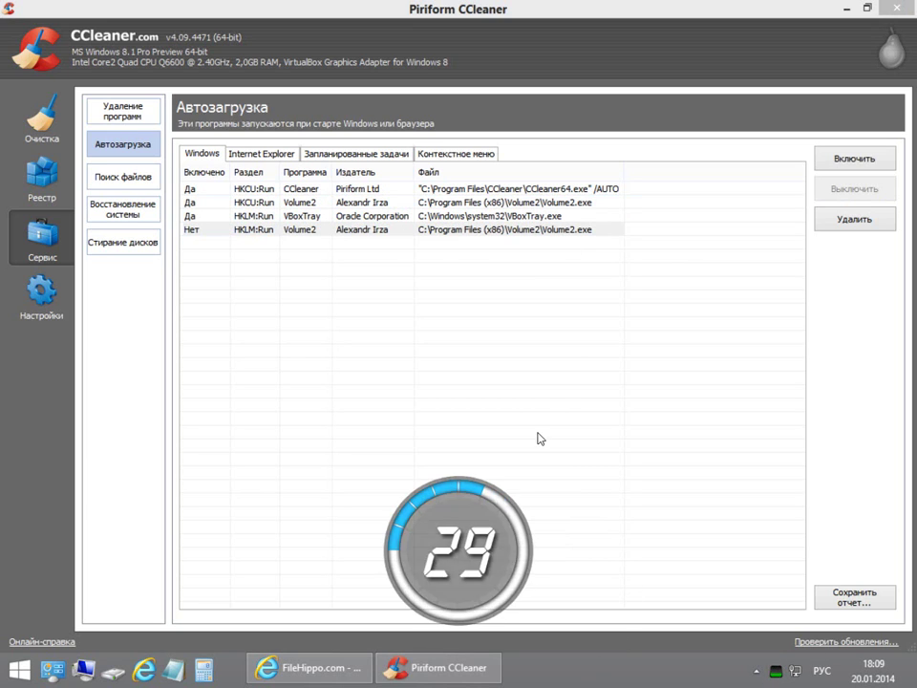
click(527, 230)
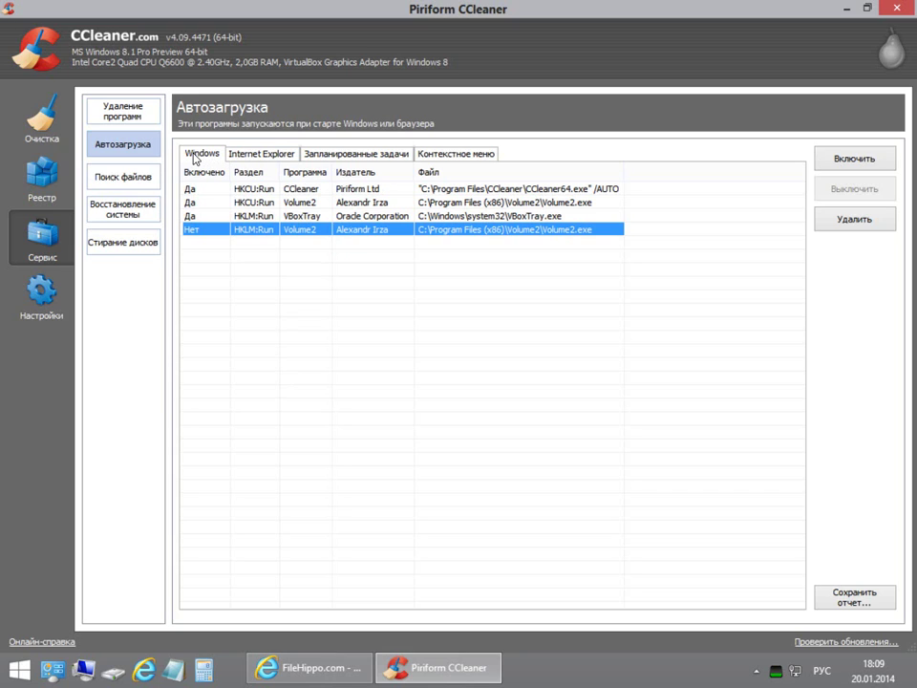
Step: Review the startup entries for Internet Explorer and the scheduled tasks
click(275, 157)
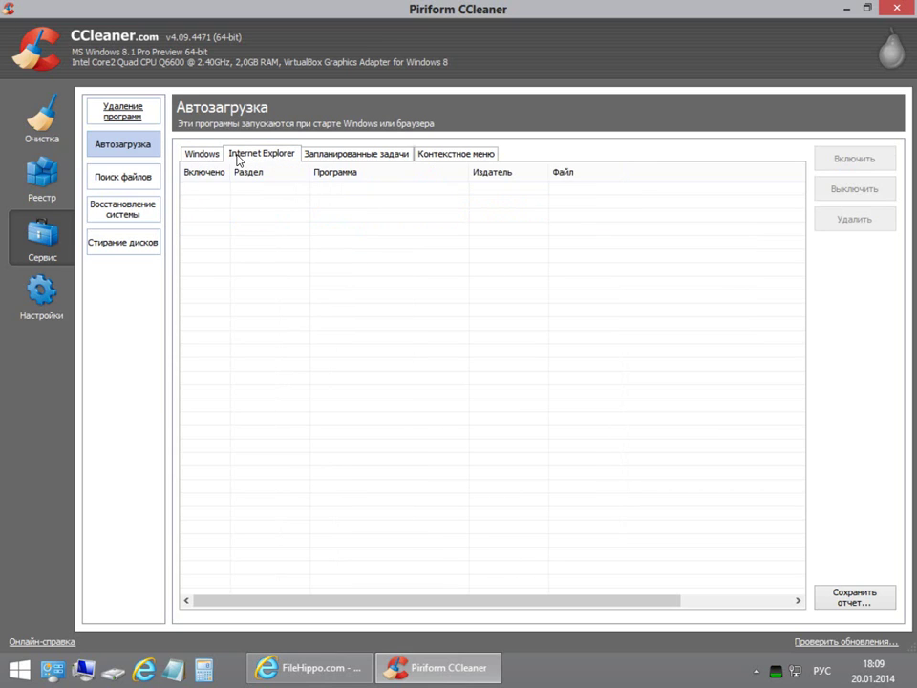
click(356, 154)
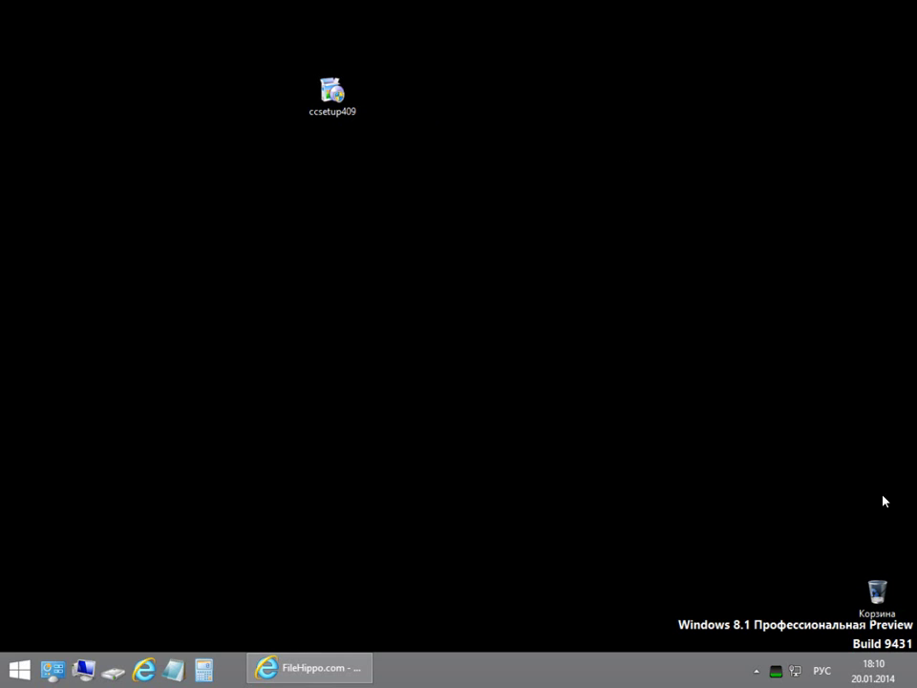
Step: Reopen CCleaner through the Recycle Bin's "Открыть CCleaner..." command, view the installed programs available for removal, and close it
right_click(881, 592)
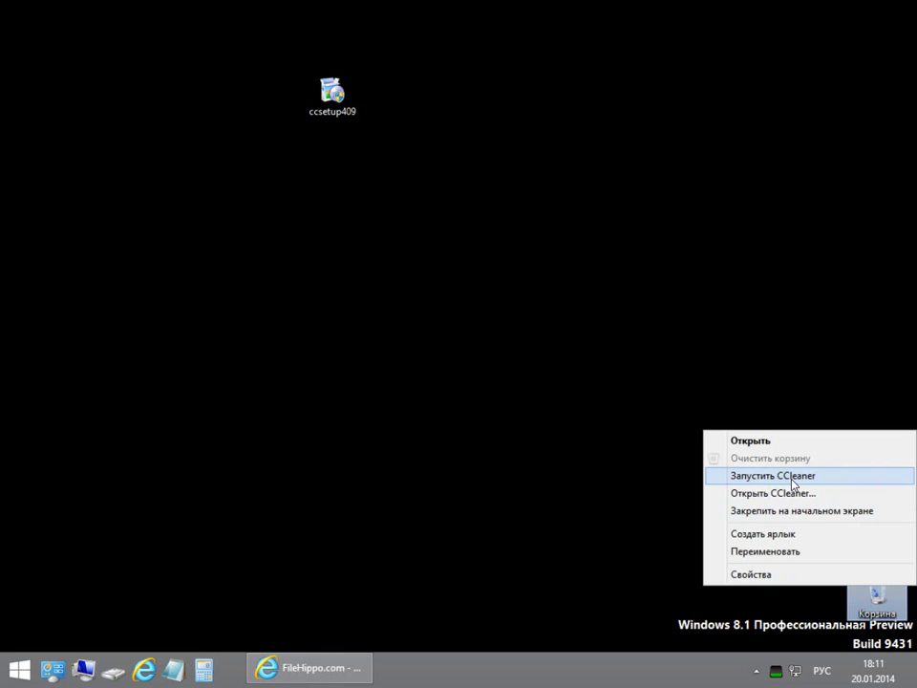
click(790, 499)
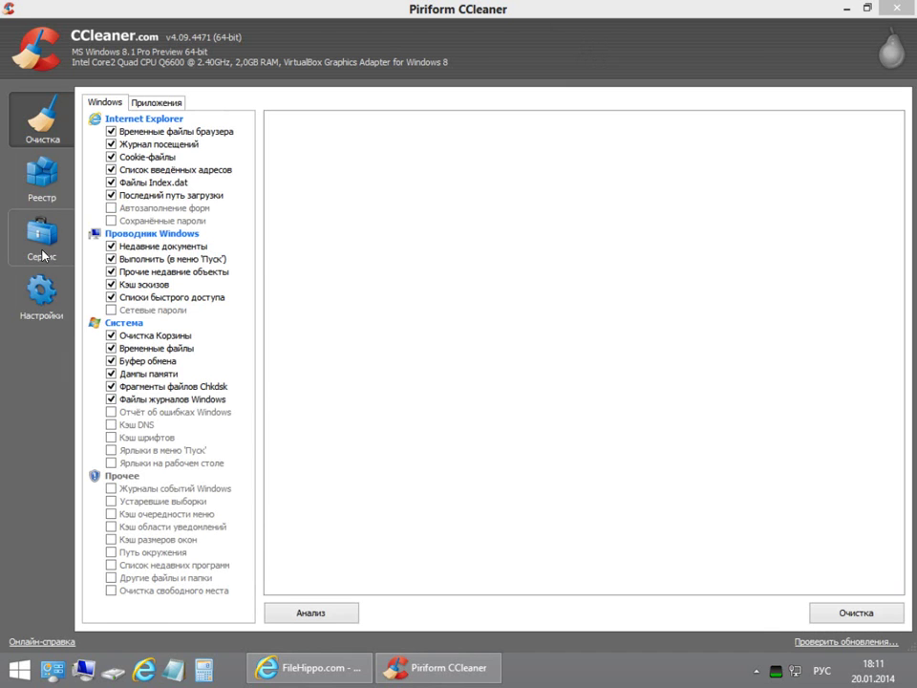
click(41, 231)
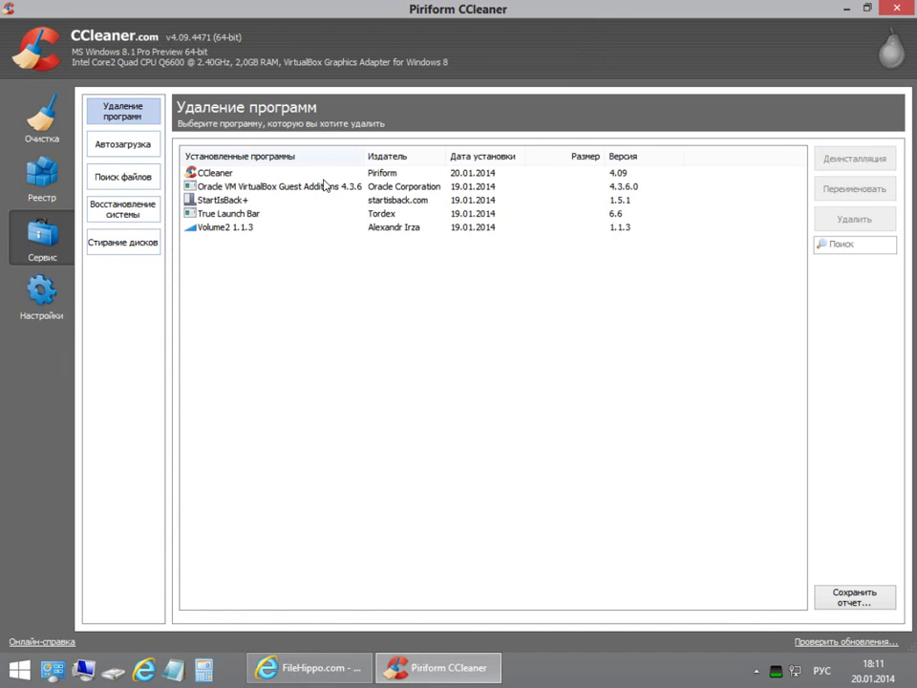
click(902, 12)
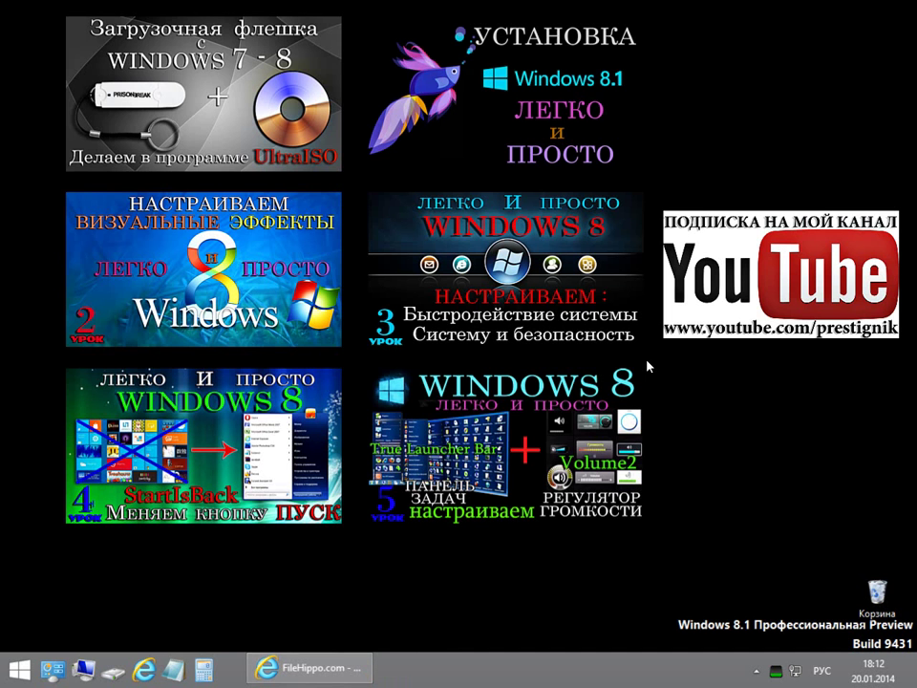